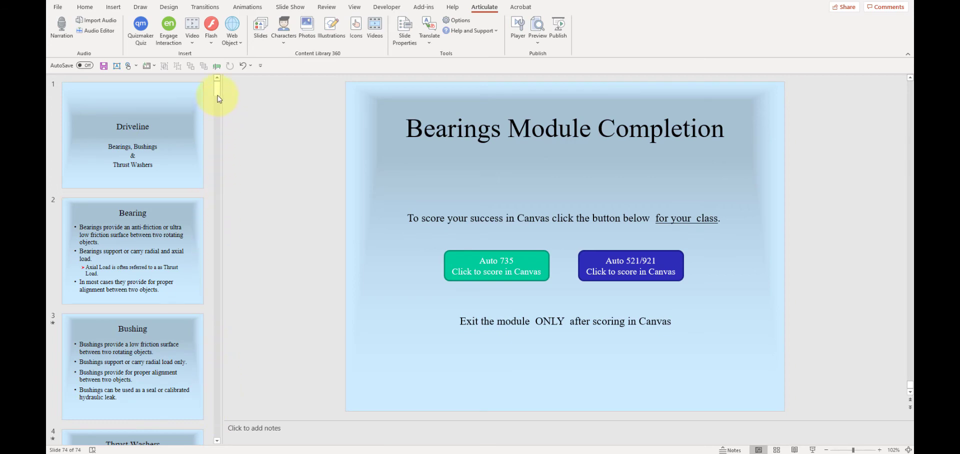
Step: Open the Bearings Intro Knowledge Check 1 quiz from slide 10 in Quizmaker and check its quiz properties, including the passing score
{"action": "left_click_drag", "start_coordinate": [217, 89], "coordinate": [201, 132]}
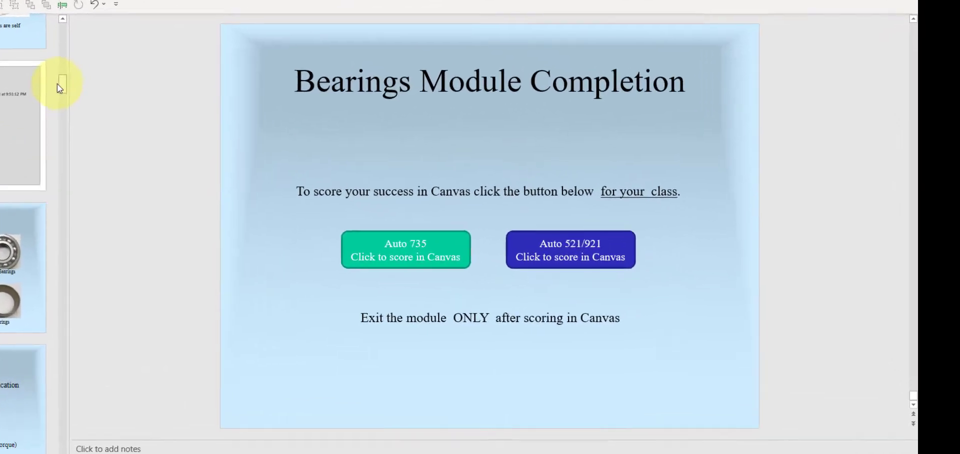
{"action": "left_click", "coordinate": [150, 159]}
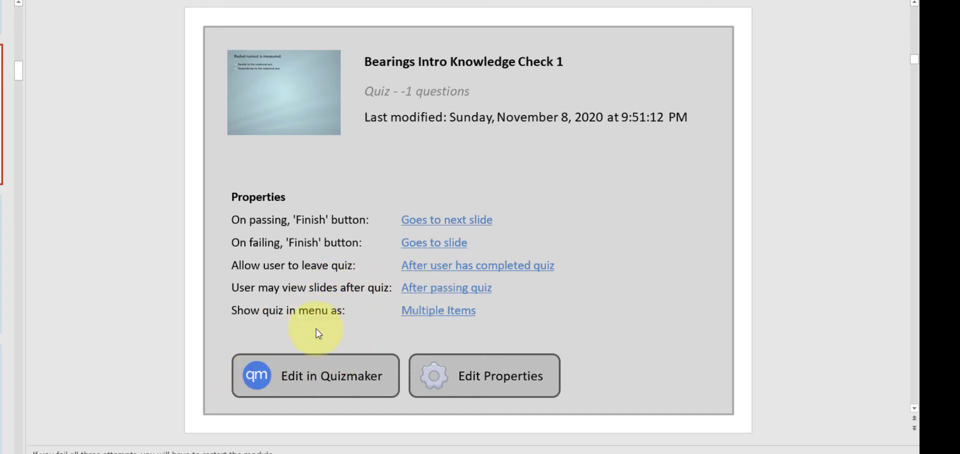
{"action": "left_click", "coordinate": [311, 373]}
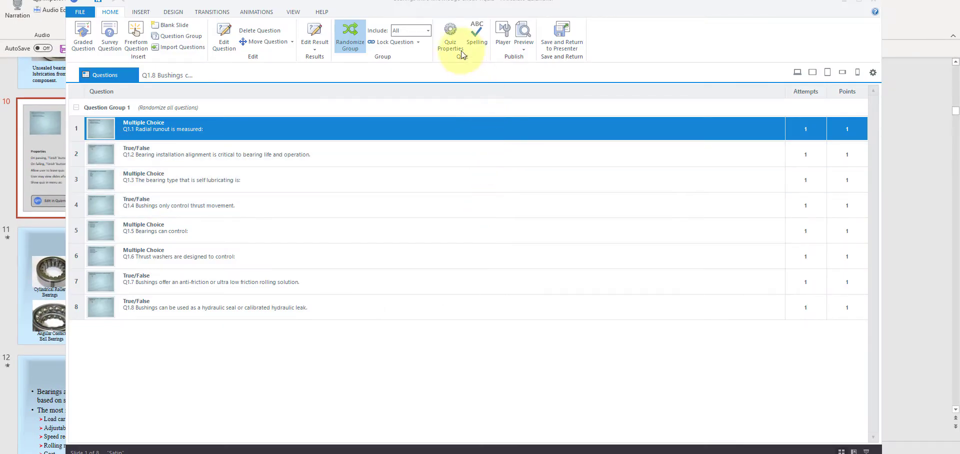
{"action": "left_click", "coordinate": [448, 39]}
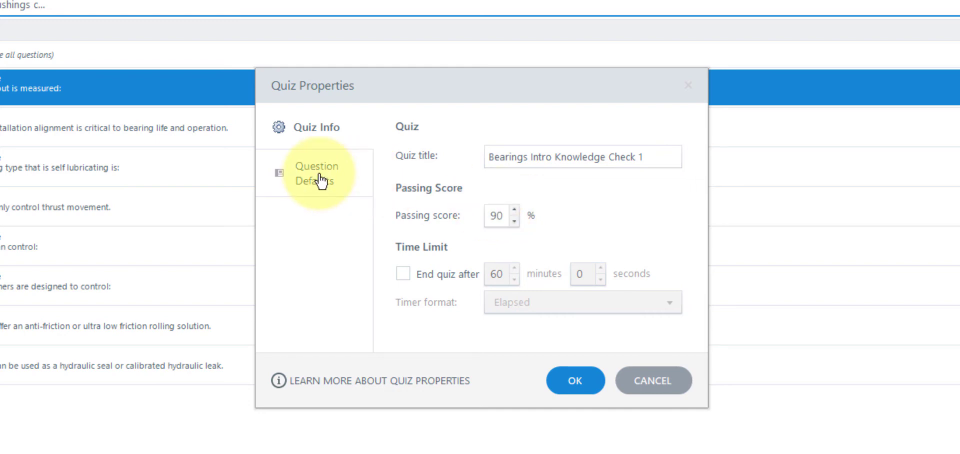
{"action": "left_click", "coordinate": [576, 382]}
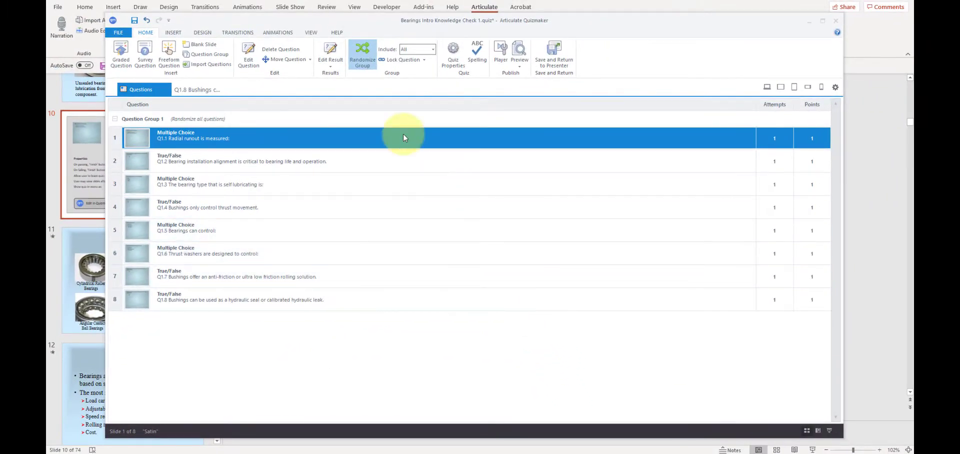
Step: Review the success and failure options of the quiz's results slide, then close the results slide
{"action": "left_click", "coordinate": [330, 50]}
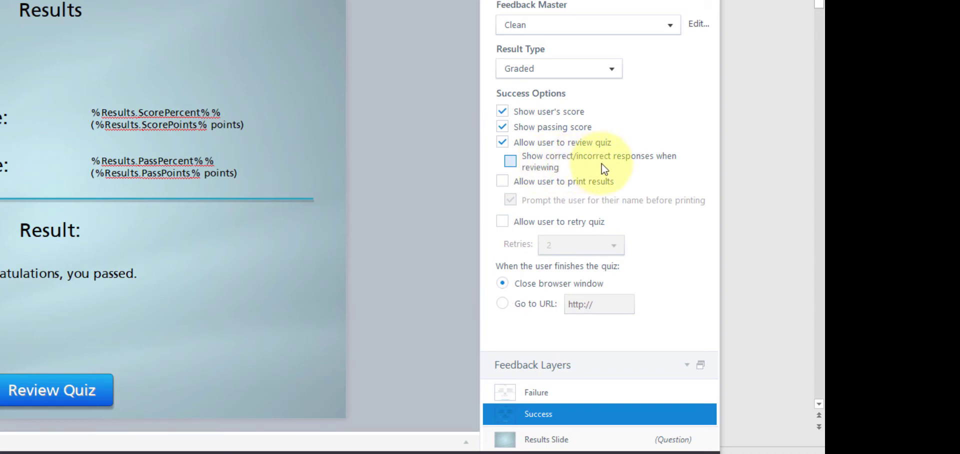
{"action": "left_click", "coordinate": [533, 393]}
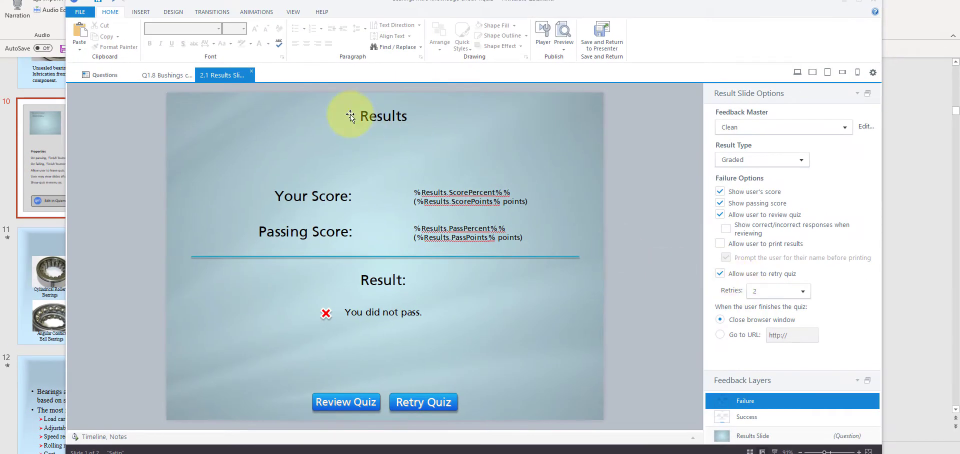
{"action": "left_click", "coordinate": [251, 71]}
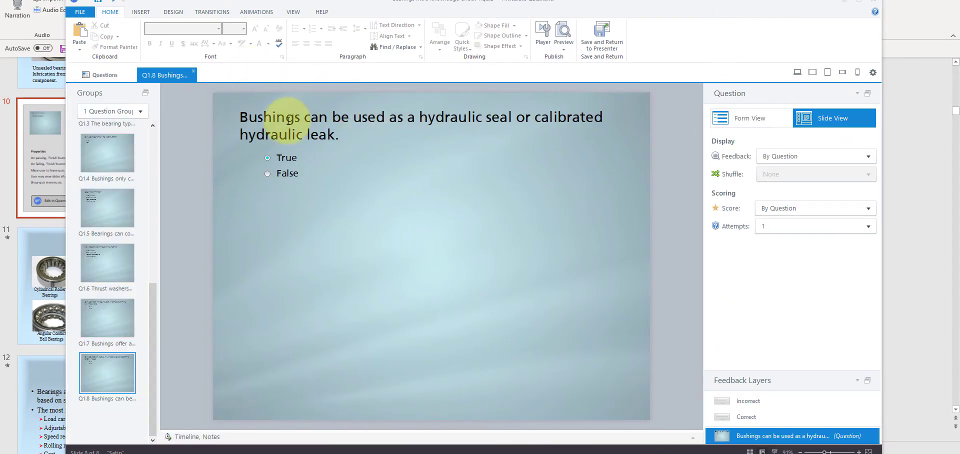
Step: Turn off the quiz player's requirement to scroll to the bottom on longer questions and review its color and browser settings
{"action": "left_click", "coordinate": [540, 35]}
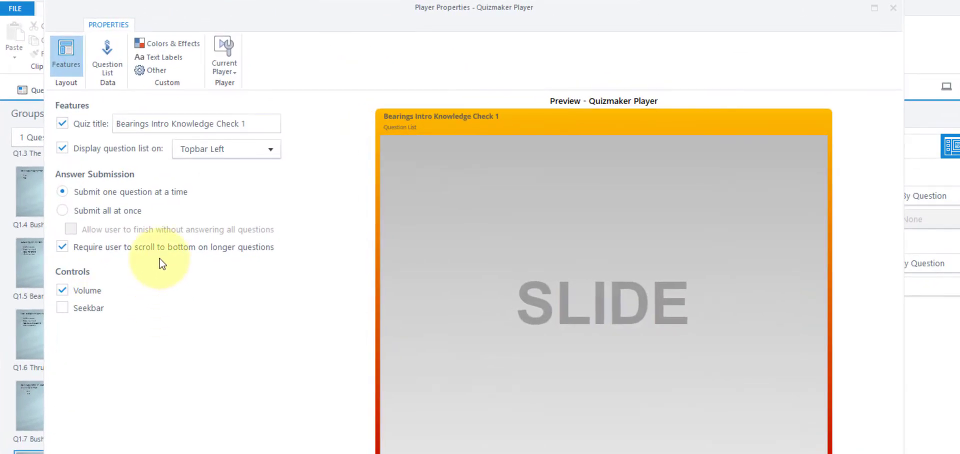
{"action": "left_click", "coordinate": [63, 248]}
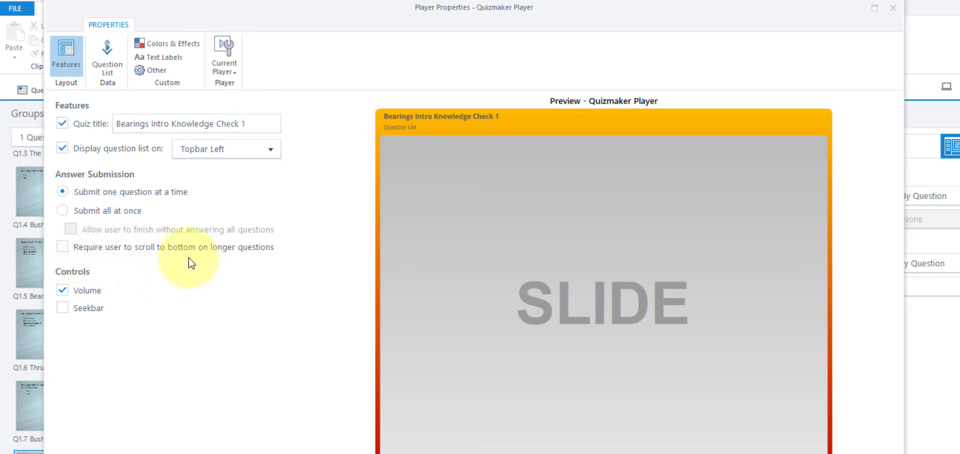
{"action": "left_click", "coordinate": [179, 45]}
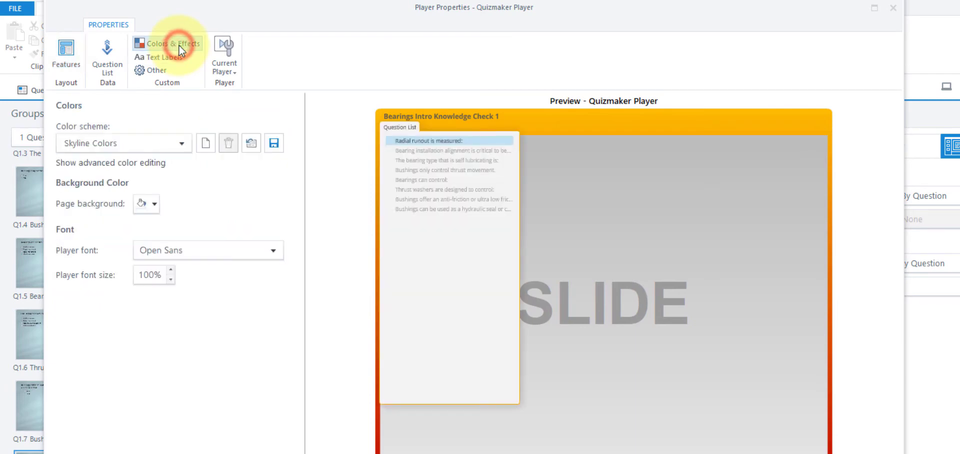
{"action": "left_click", "coordinate": [154, 70]}
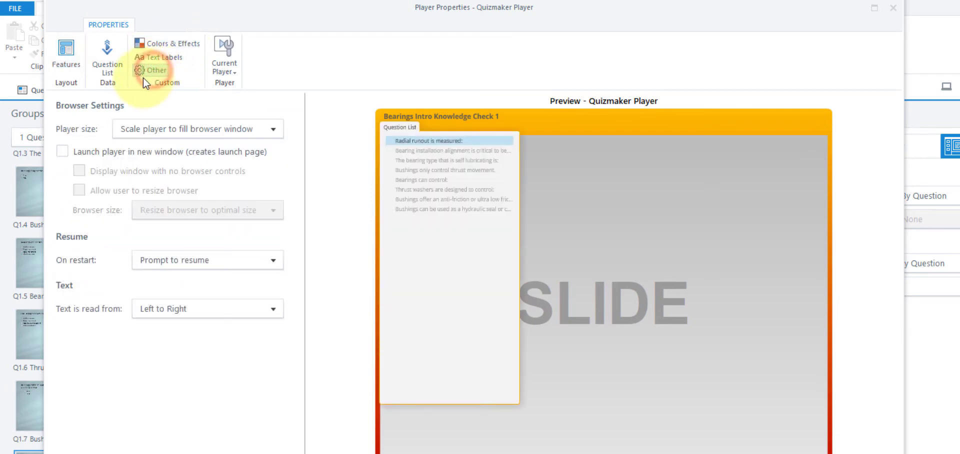
{"action": "left_click", "coordinate": [274, 129]}
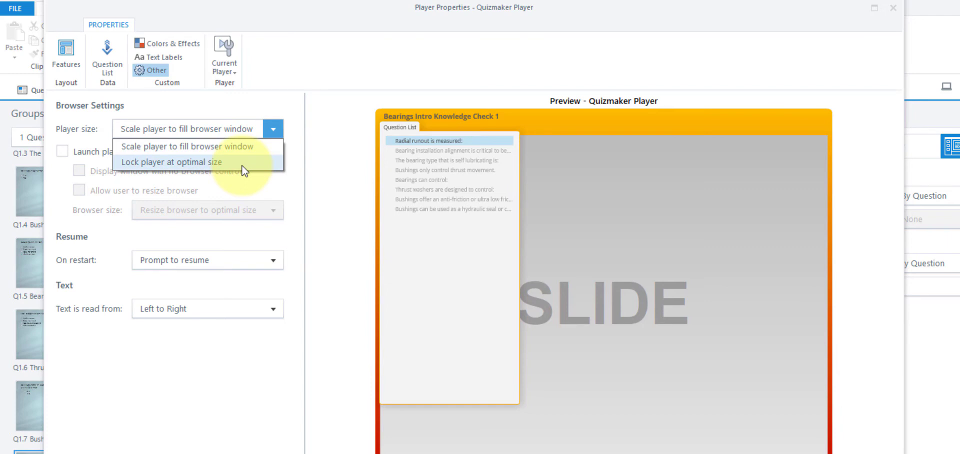
{"action": "left_click", "coordinate": [230, 405]}
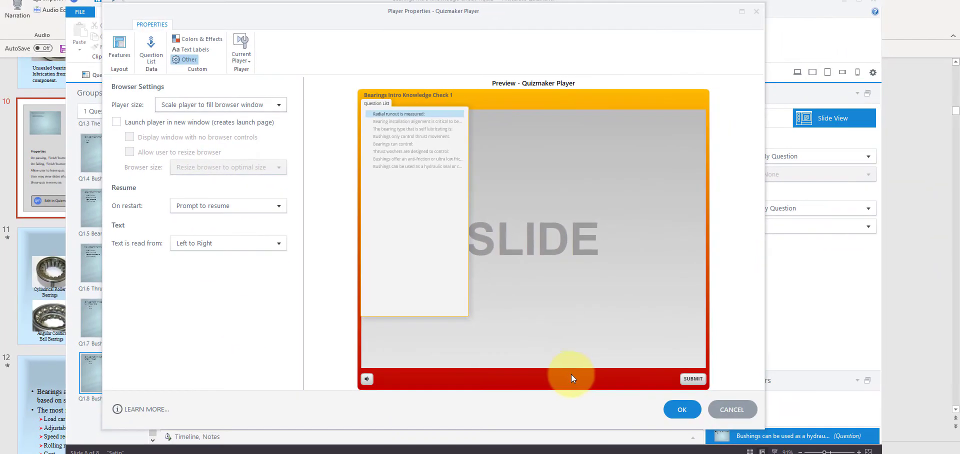
{"action": "left_click", "coordinate": [681, 410]}
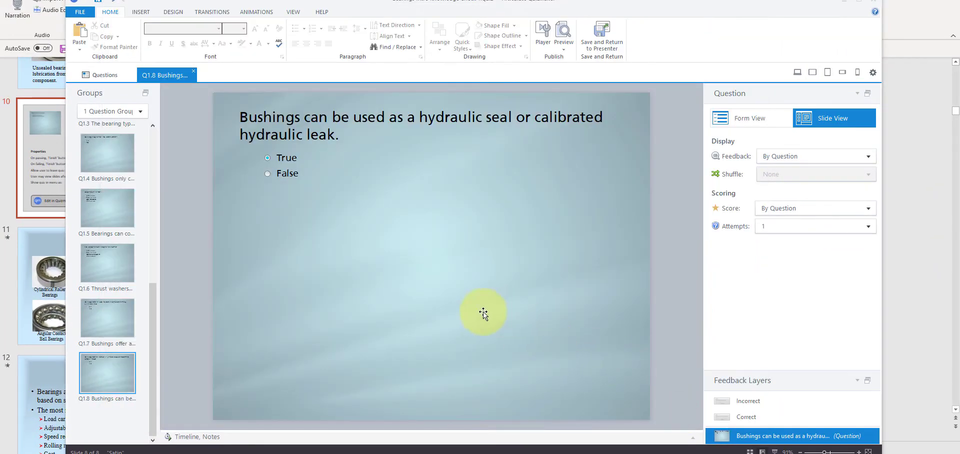
Step: Save the quiz, return to Presenter, and browse the slide thumbnails near the end of the presentation
{"action": "left_click", "coordinate": [599, 40]}
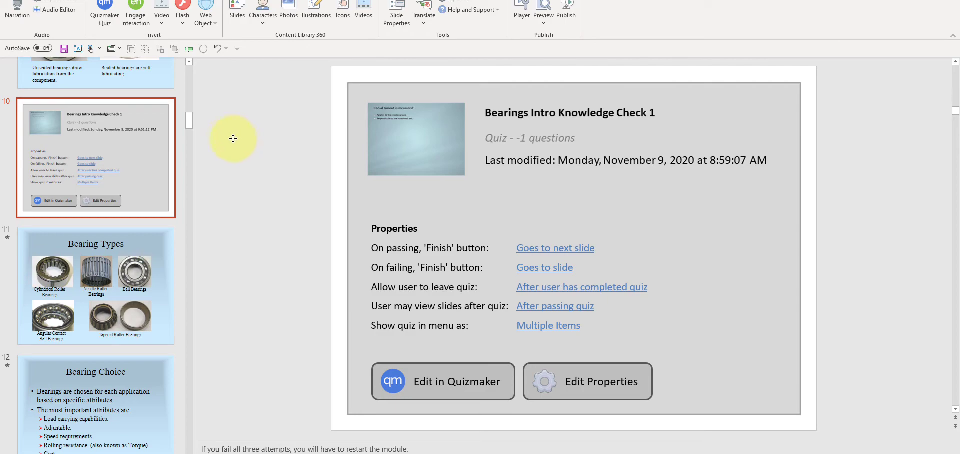
{"action": "left_click", "coordinate": [220, 131]}
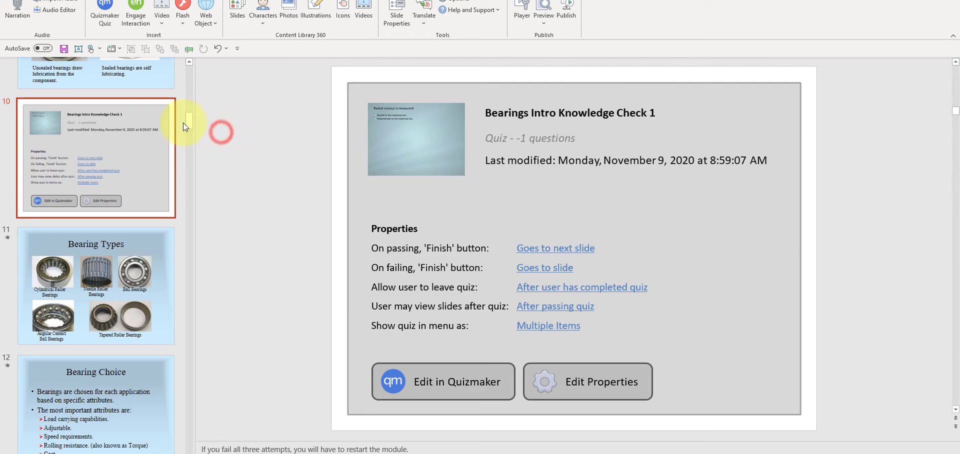
{"action": "left_click_drag", "start_coordinate": [188, 119], "coordinate": [189, 452]}
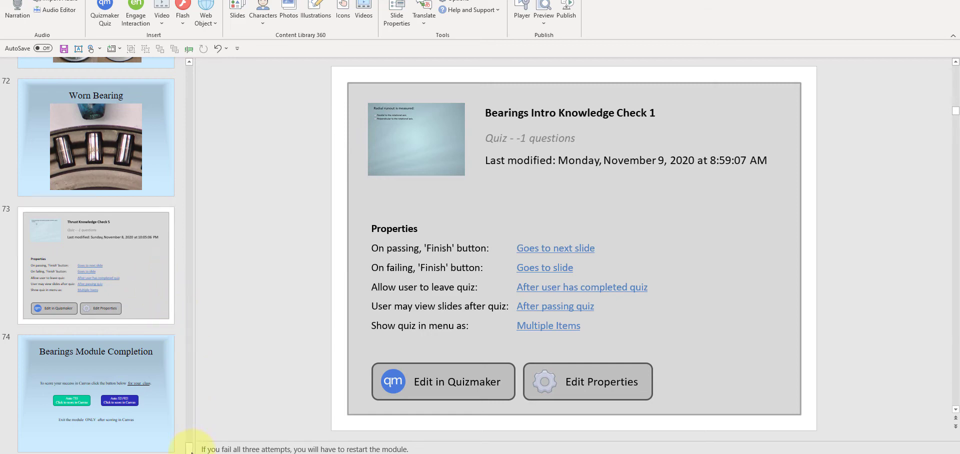
{"action": "left_click_drag", "start_coordinate": [189, 448], "coordinate": [188, 422]}
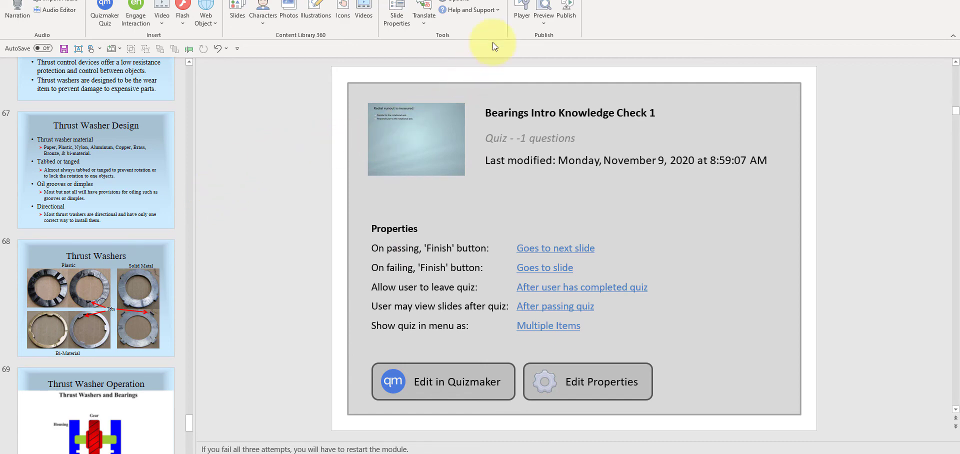
Step: Open the presentation's player properties and review the seekbar control options, keeping the seekbar read-only
{"action": "left_click", "coordinate": [523, 15]}
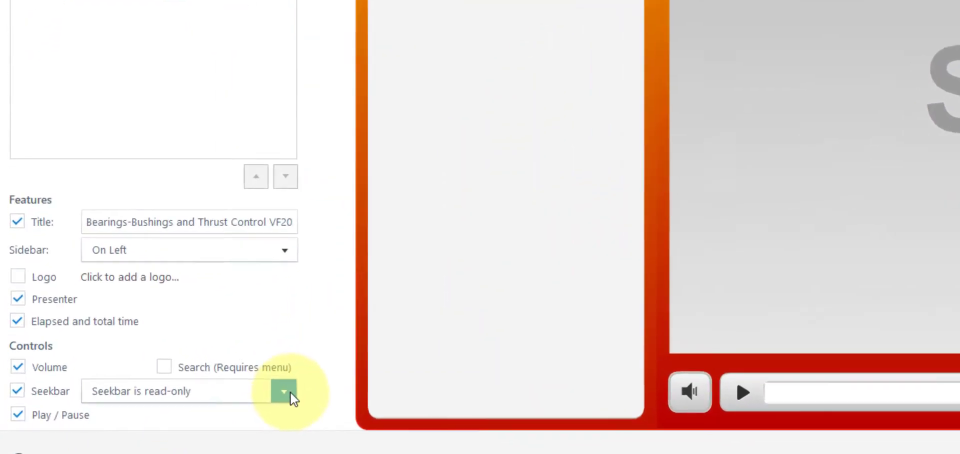
{"action": "left_click", "coordinate": [290, 392]}
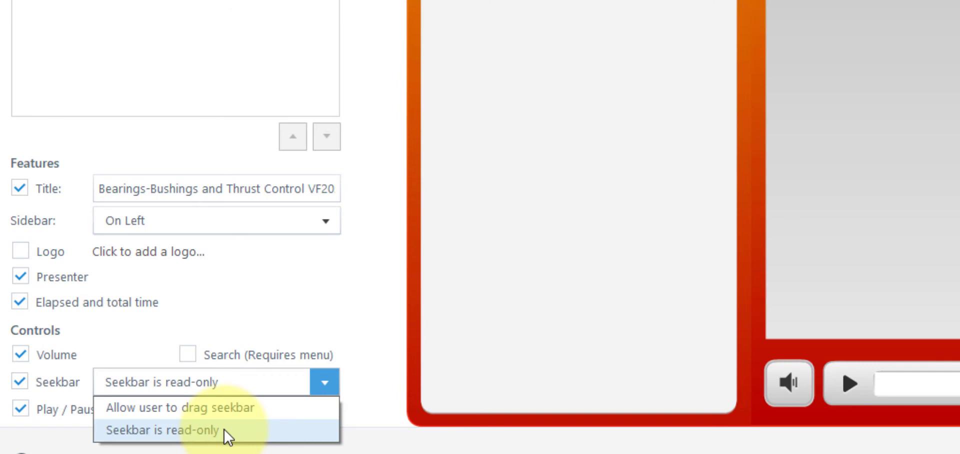
{"action": "left_click", "coordinate": [370, 282]}
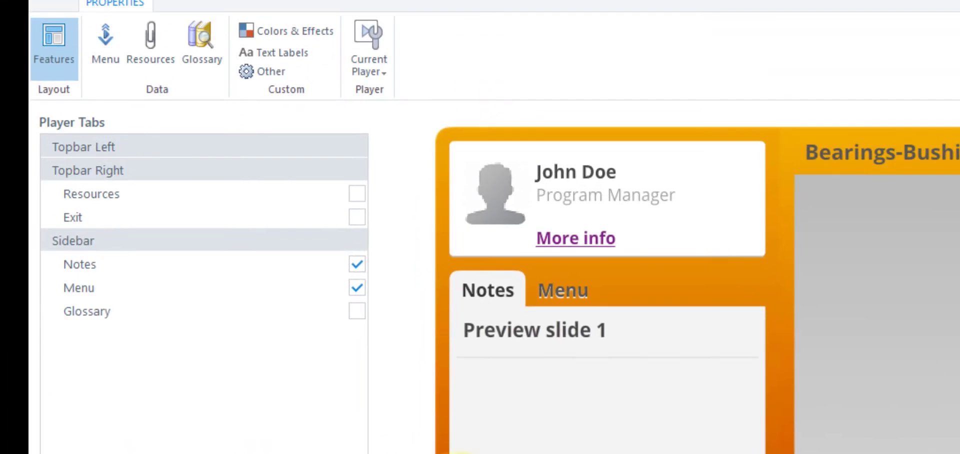
Step: Check the navigation restrictions in the presentation player's menu options, and review its color settings and other player settings
{"action": "left_click", "coordinate": [109, 48]}
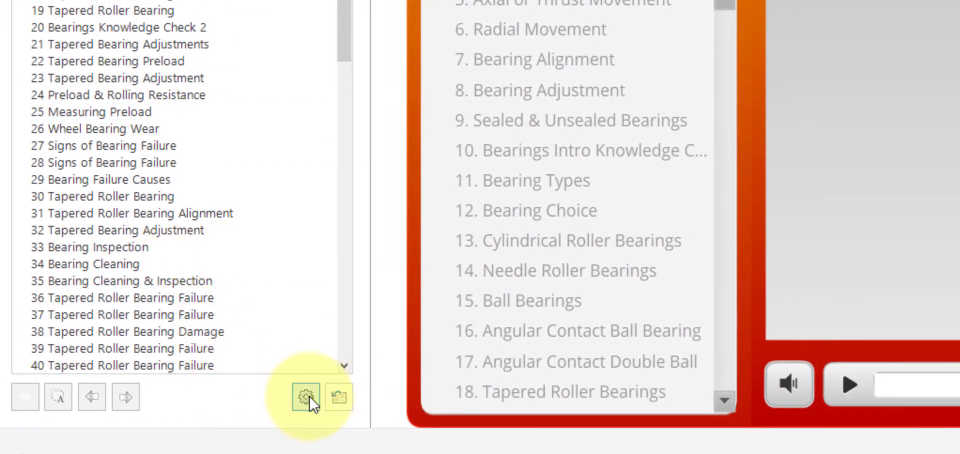
{"action": "left_click", "coordinate": [305, 395]}
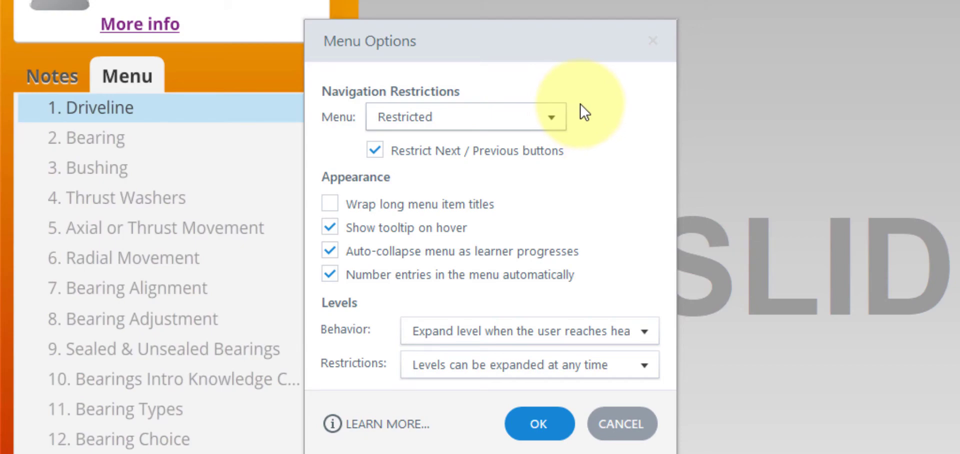
{"action": "left_click", "coordinate": [539, 424]}
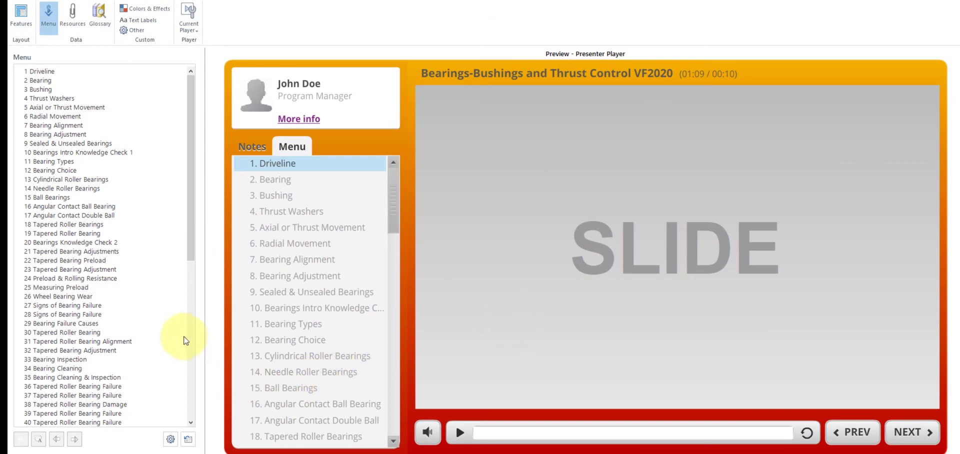
{"action": "left_click", "coordinate": [148, 9]}
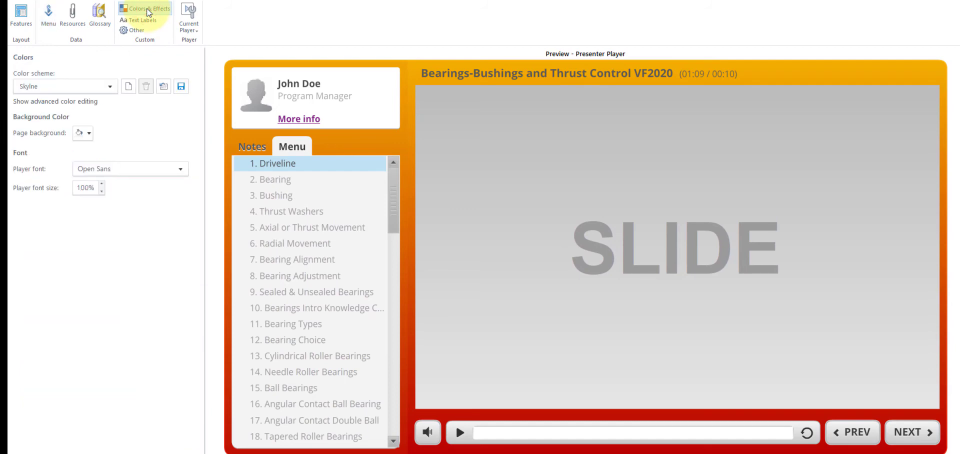
{"action": "left_click", "coordinate": [138, 30]}
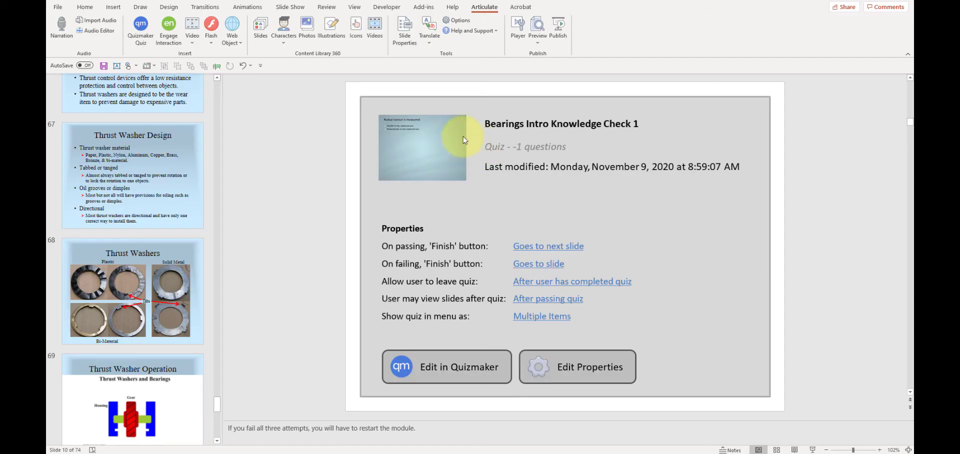
Step: In the slide properties, review how the first slides advance and remove the Previous control from slide 1, Driveline, keeping Next
{"action": "left_click", "coordinate": [402, 31]}
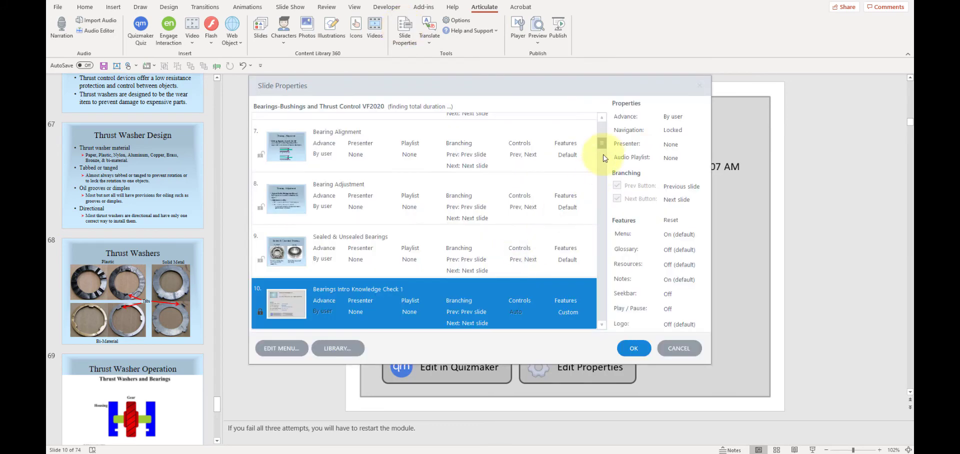
{"action": "left_click_drag", "start_coordinate": [603, 144], "coordinate": [603, 130]}
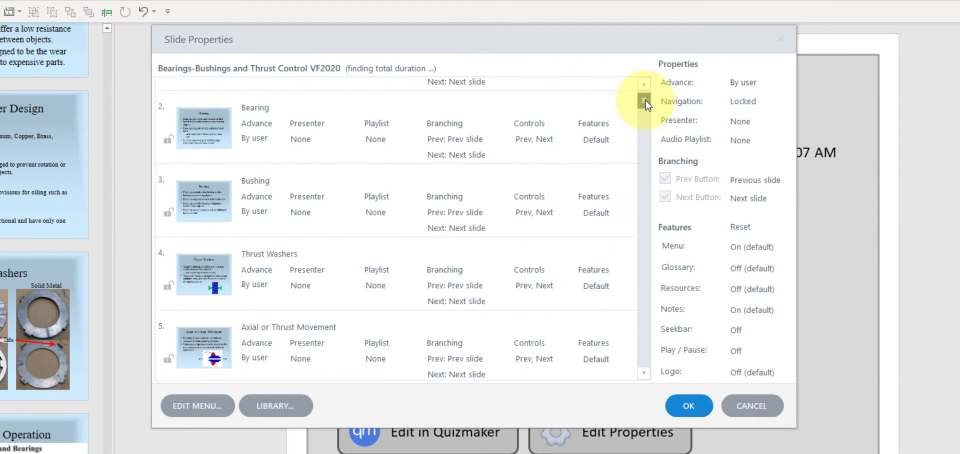
{"action": "left_click_drag", "start_coordinate": [646, 100], "coordinate": [645, 97]}
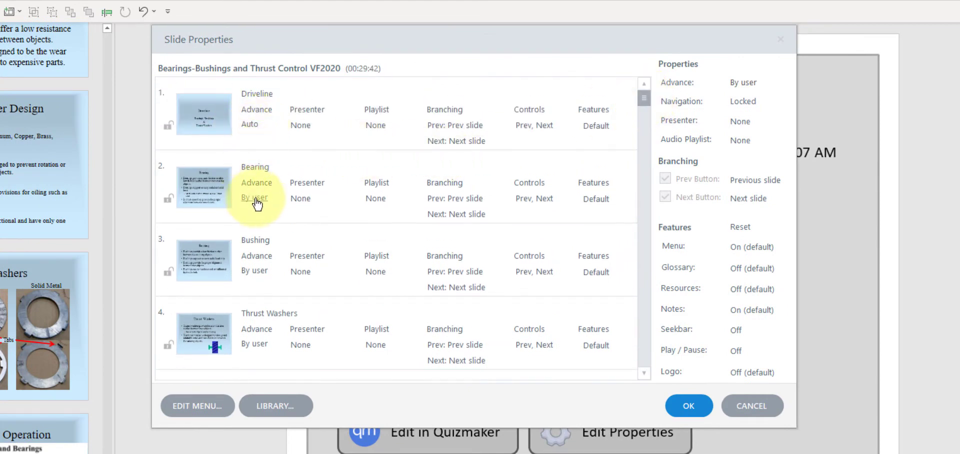
{"action": "left_click_drag", "start_coordinate": [227, 124], "coordinate": [237, 197]}
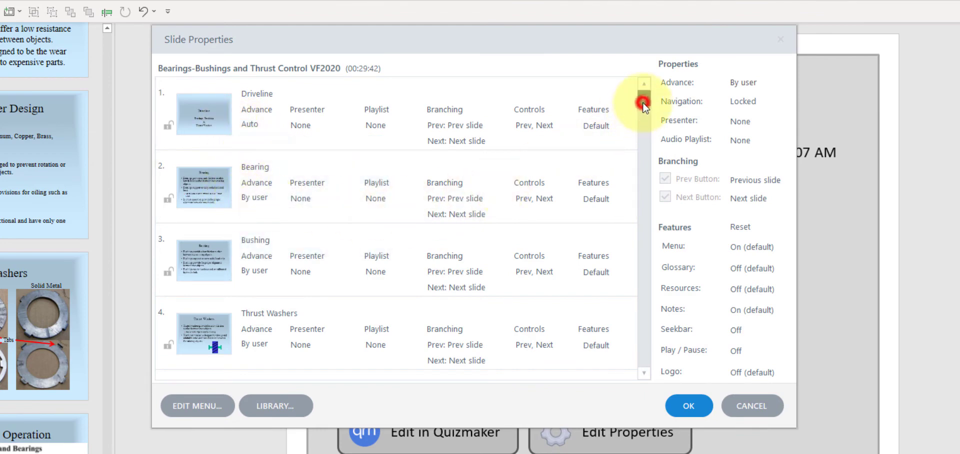
{"action": "left_click", "coordinate": [534, 126]}
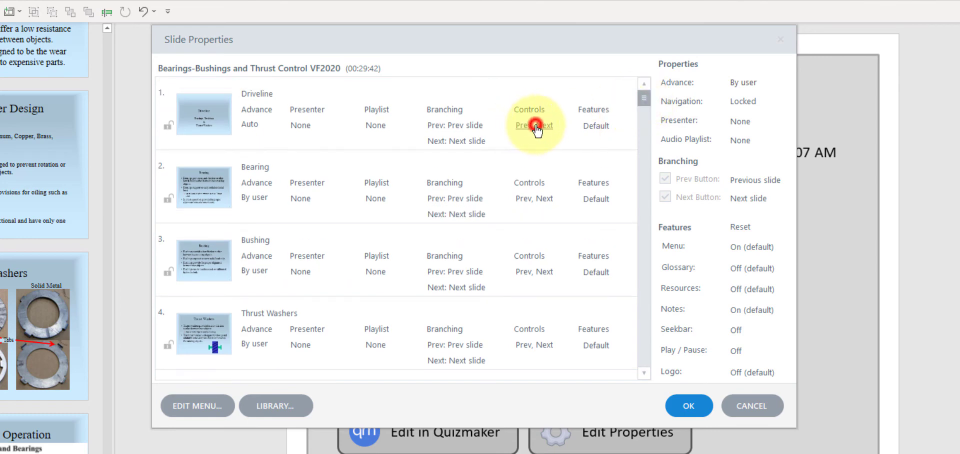
{"action": "left_click", "coordinate": [518, 144]}
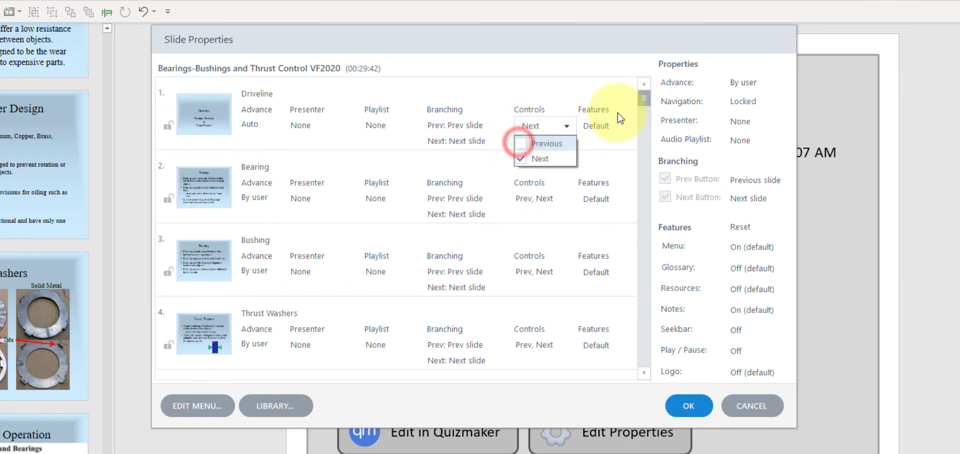
Step: Review the controls of the last slide, Bearings Module Completion, keeping both Previous and Next off, and apply the slide properties
{"action": "left_click_drag", "start_coordinate": [643, 102], "coordinate": [640, 247]}
{"action": "left_click_drag", "start_coordinate": [638, 308], "coordinate": [650, 368]}
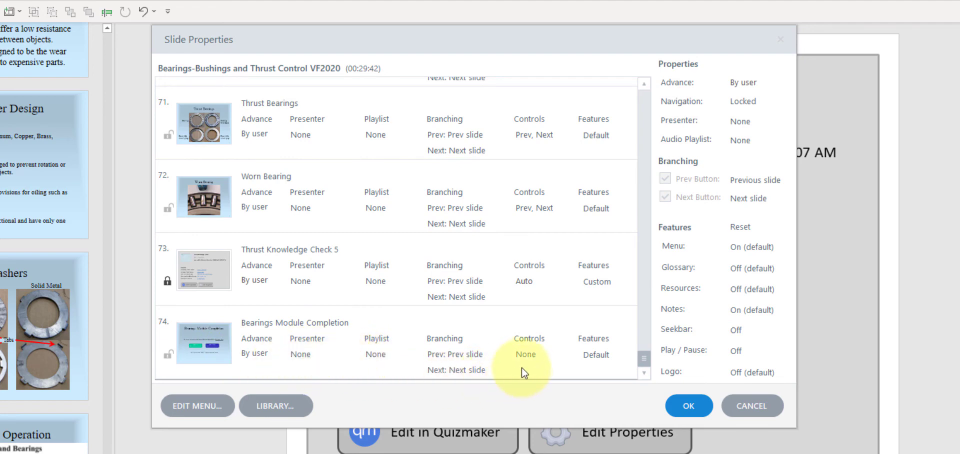
{"action": "left_click", "coordinate": [531, 357]}
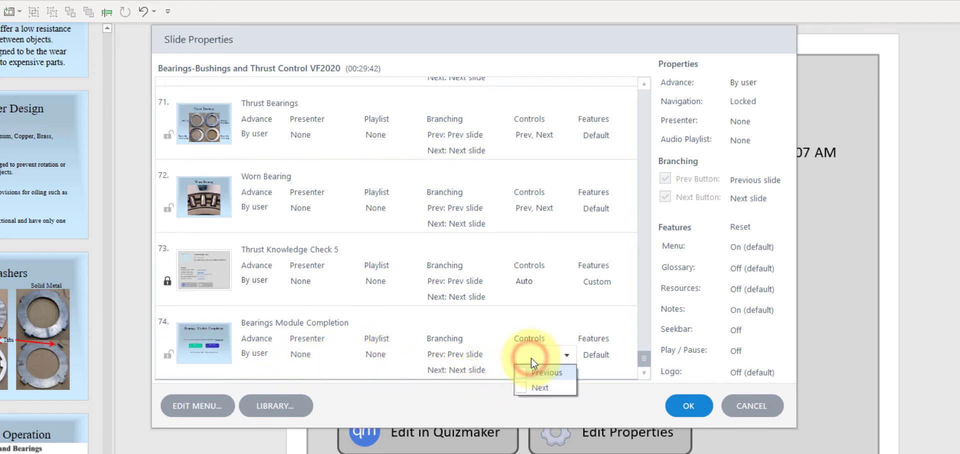
{"action": "left_click", "coordinate": [555, 323]}
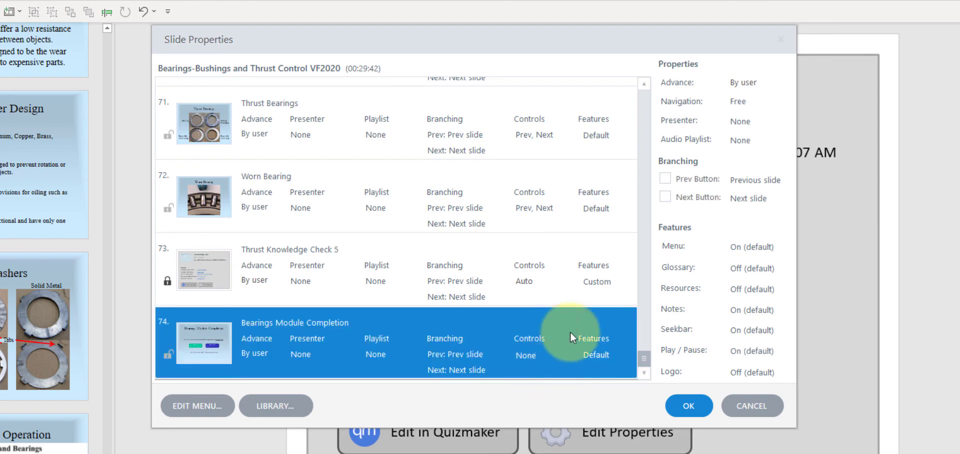
{"action": "left_click", "coordinate": [569, 303]}
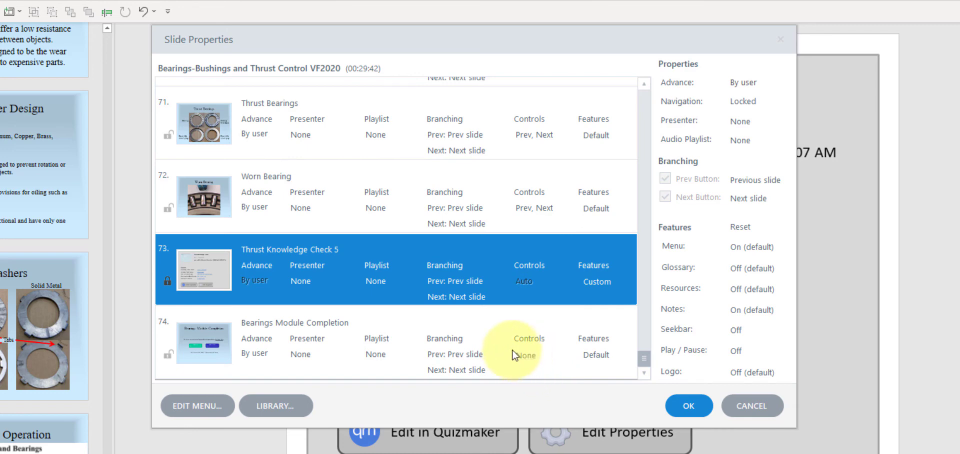
{"action": "left_click", "coordinate": [704, 406]}
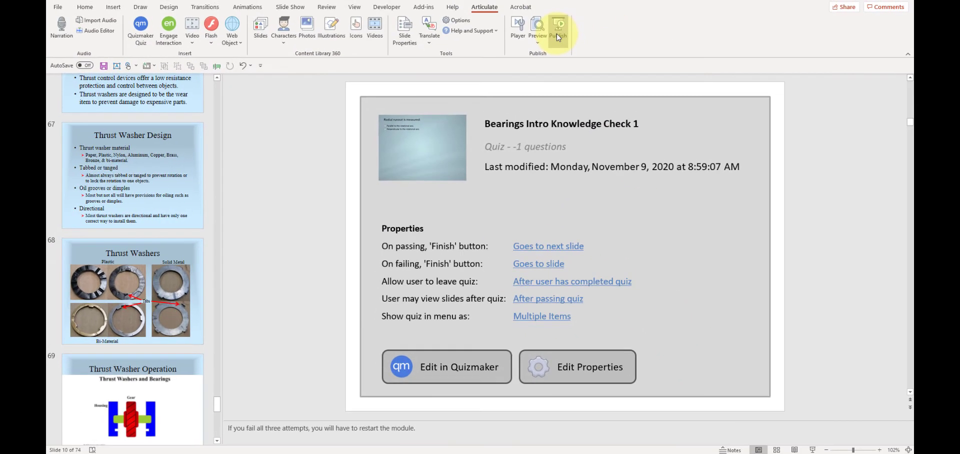
Step: Publish the presentation for Web to the Drivelines\Online Training\Bearings folder, titled Bearings-Bushings and Thrust Control VF2020
{"action": "left_click", "coordinate": [557, 34]}
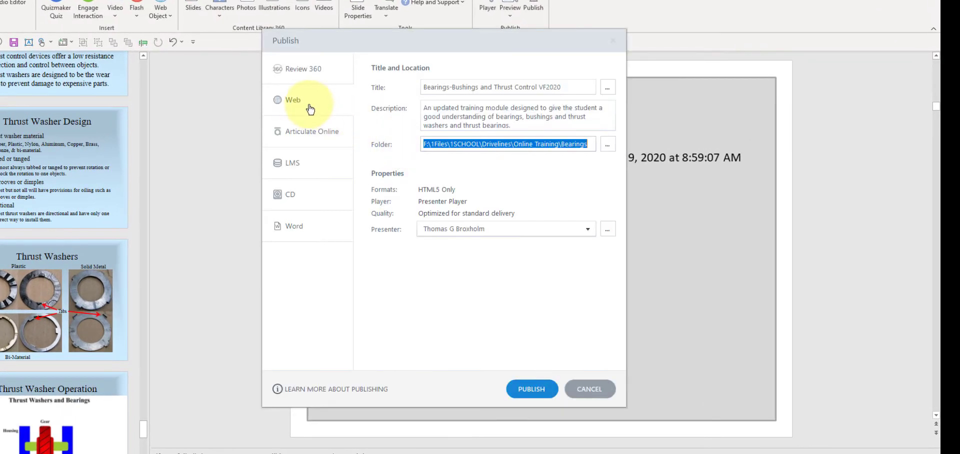
{"action": "left_click", "coordinate": [358, 119]}
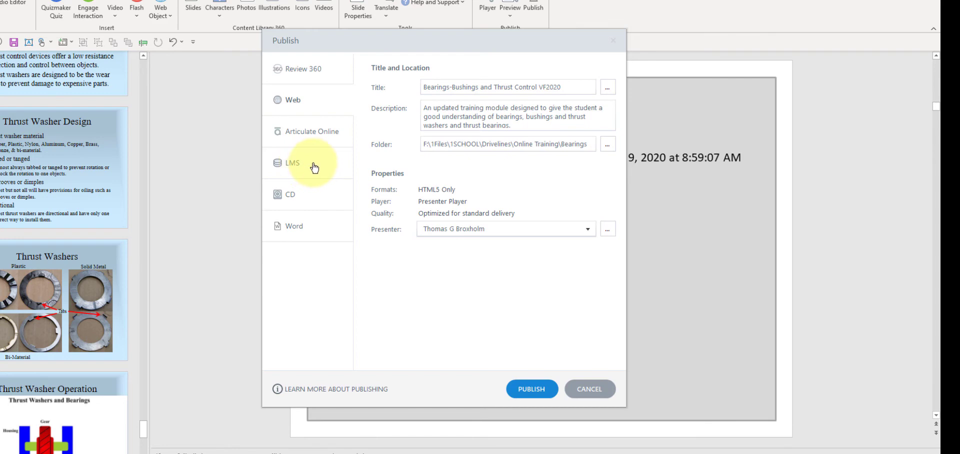
{"action": "left_click", "coordinate": [529, 389]}
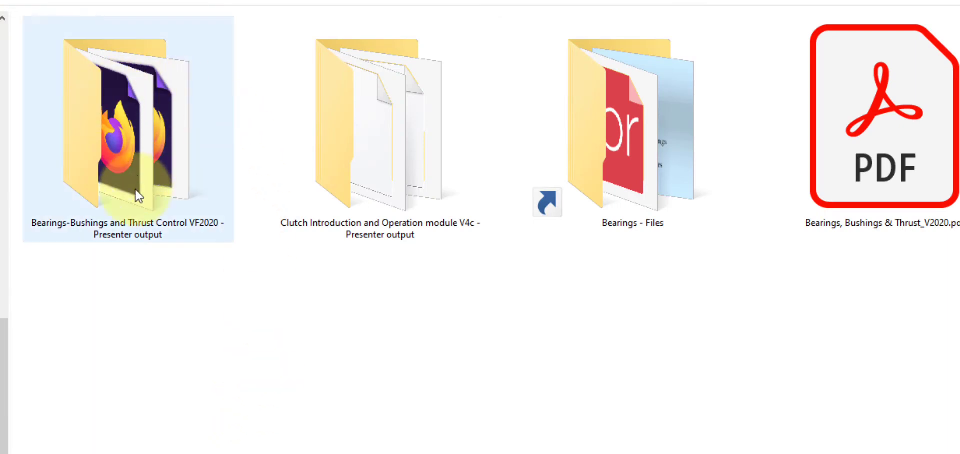
Step: Copy the published Presenter output folder, switch to Dreamweaver and upload Training/Bearings-Bushings to the web server without dependent files
{"action": "right_click", "coordinate": [169, 156]}
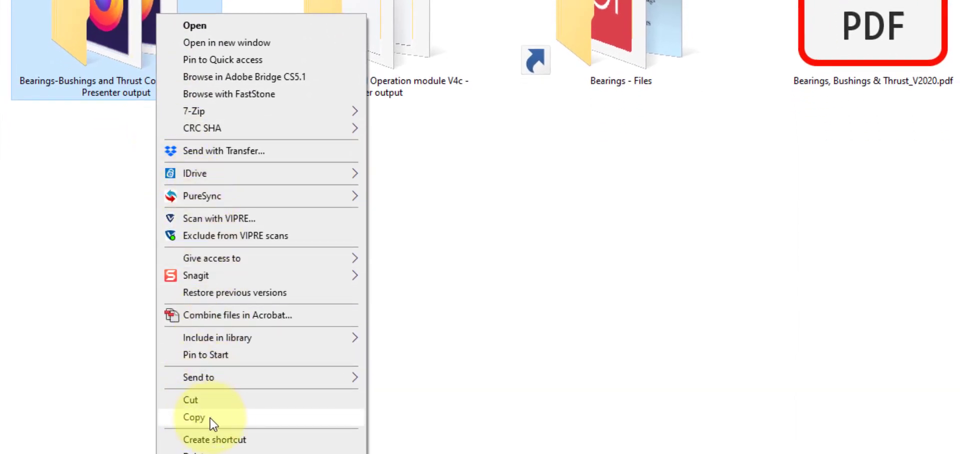
{"action": "left_click", "coordinate": [518, 364]}
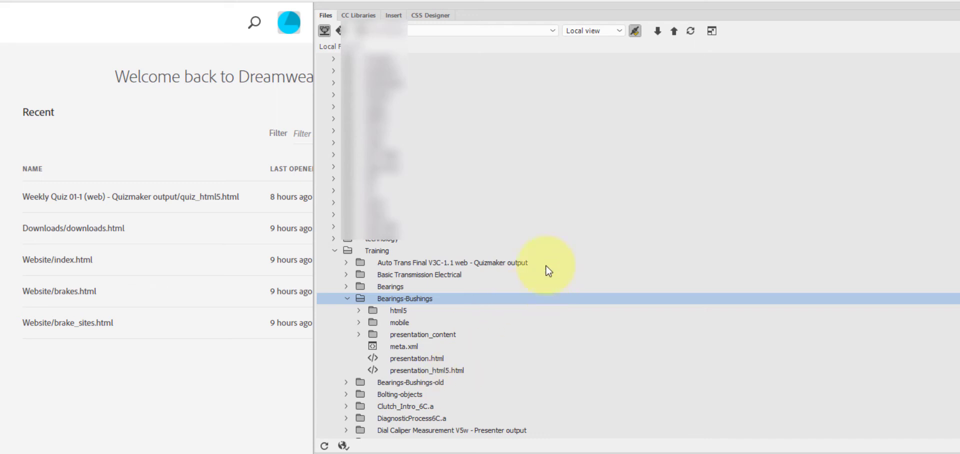
{"action": "left_click", "coordinate": [673, 32]}
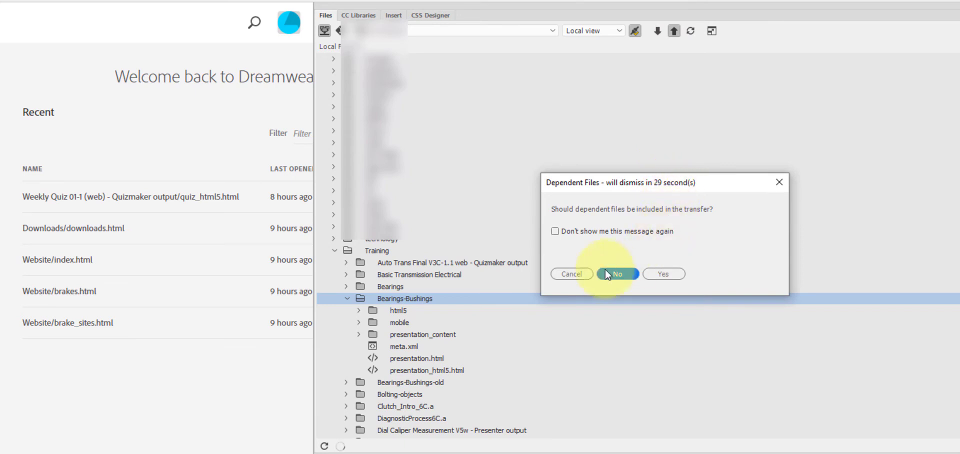
{"action": "left_click", "coordinate": [611, 273]}
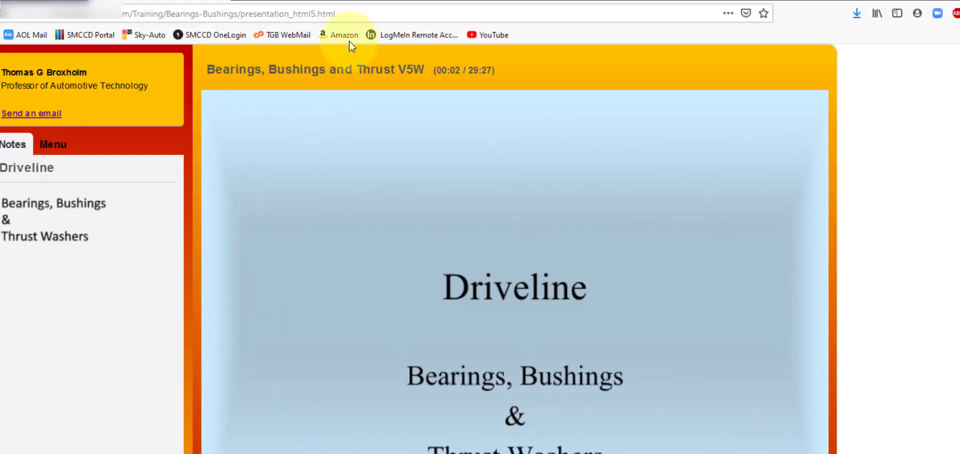
Step: In the browser, load the uploaded module at Training/Bearings-Bushings/presentation_html5.html and check its slide menu
{"action": "left_click_drag", "start_coordinate": [353, 12], "coordinate": [135, 16]}
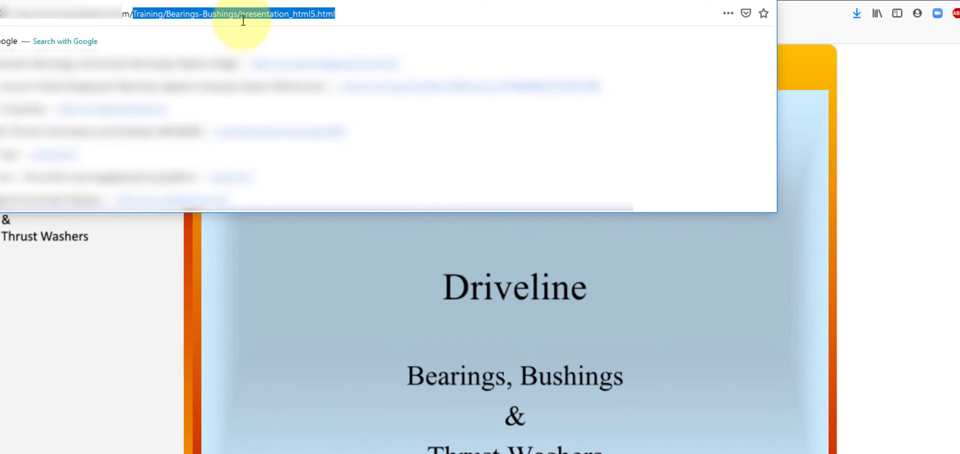
{"action": "left_click", "coordinate": [357, 15]}
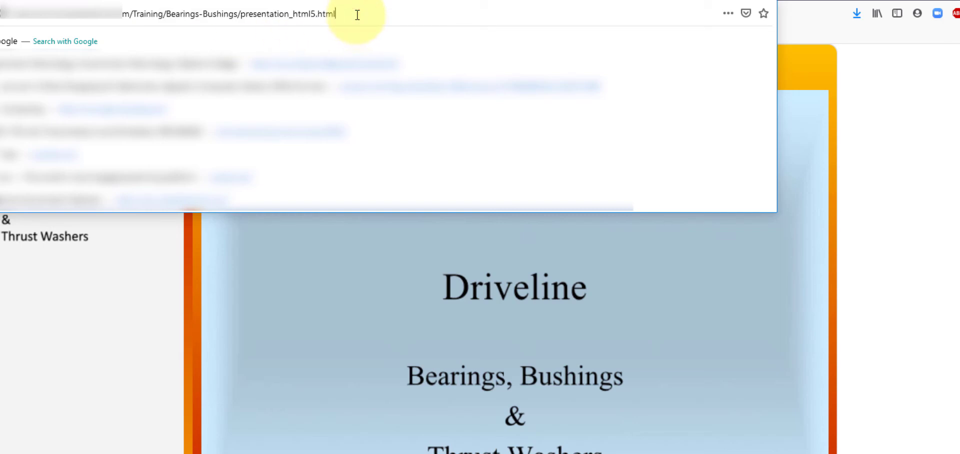
{"action": "key", "text": "Return"}
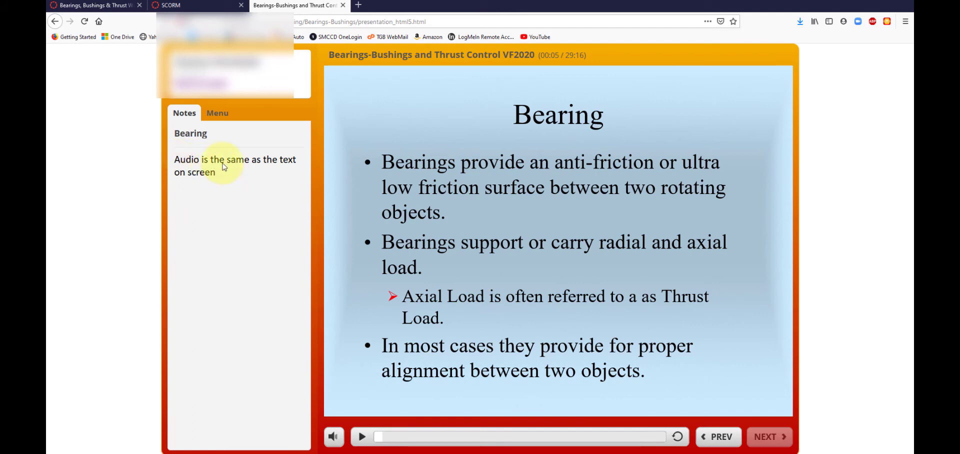
{"action": "left_click", "coordinate": [225, 118]}
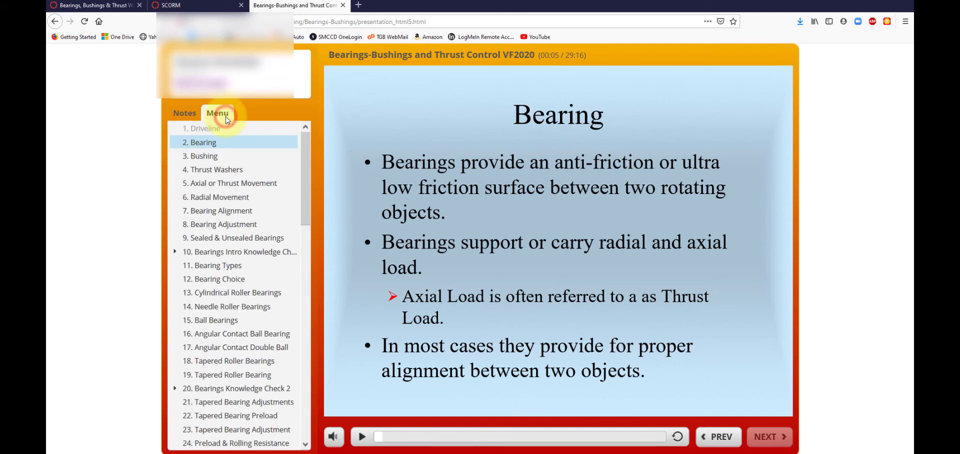
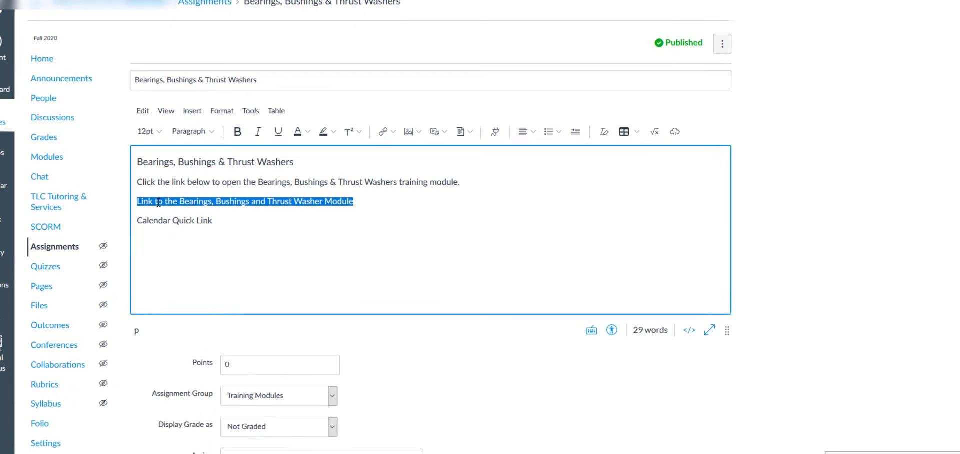
Step: Link the text "Link to the Bearings, Bushings and Thrust Washer Module" in the Canvas assignment to the external address ending in Training/Bearings-Bushings/presentation_html5.html
{"action": "left_click", "coordinate": [393, 132]}
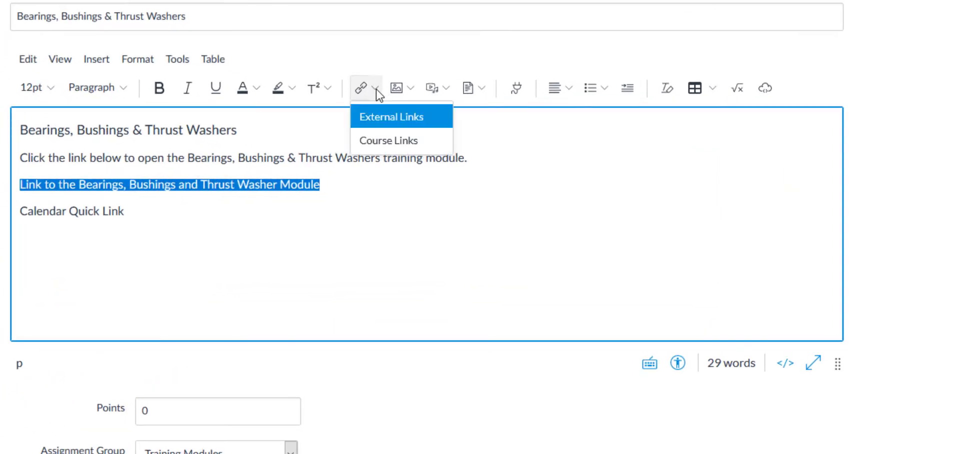
{"action": "left_click", "coordinate": [392, 125]}
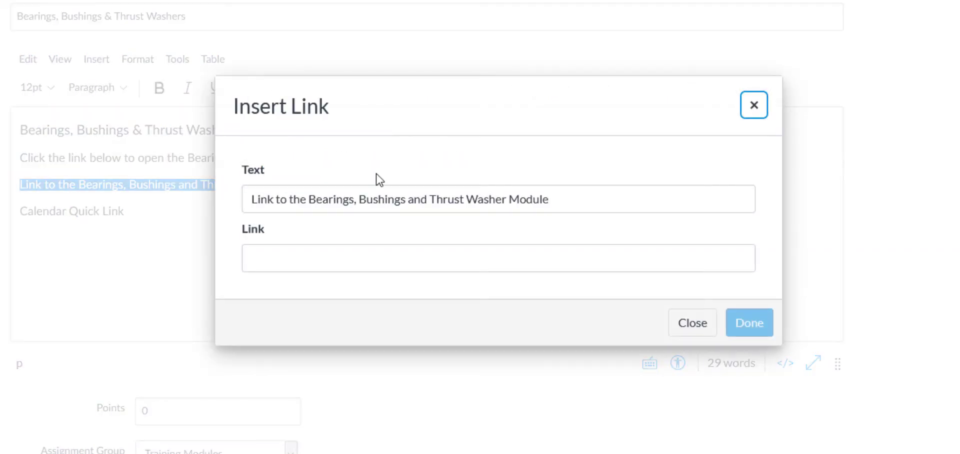
{"action": "left_click", "coordinate": [293, 253]}
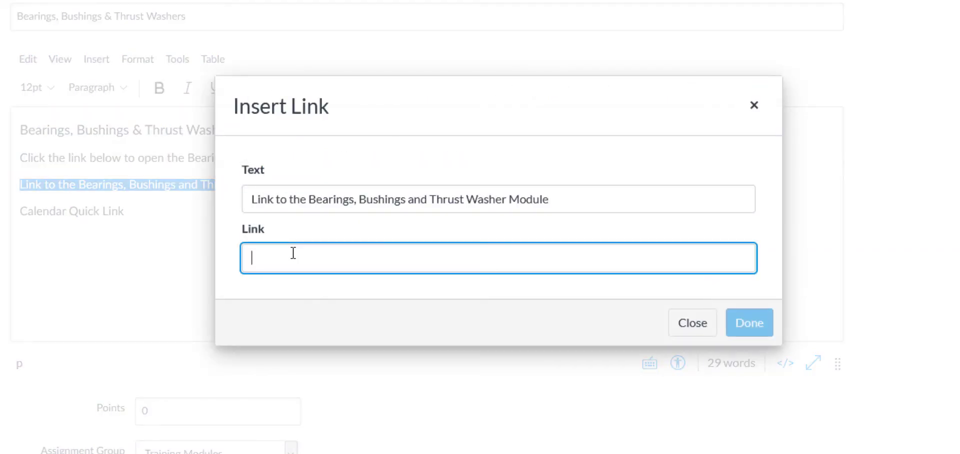
{"action": "key", "text": "ctrl+v"}
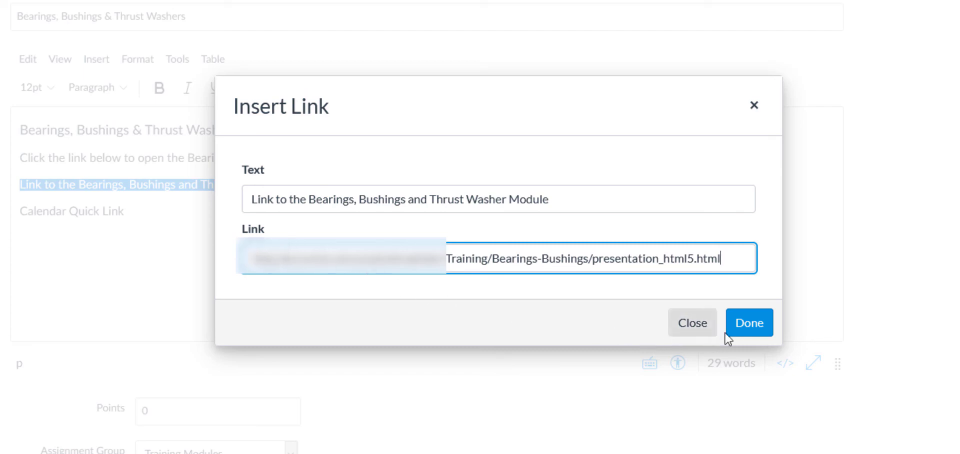
{"action": "left_click", "coordinate": [754, 328]}
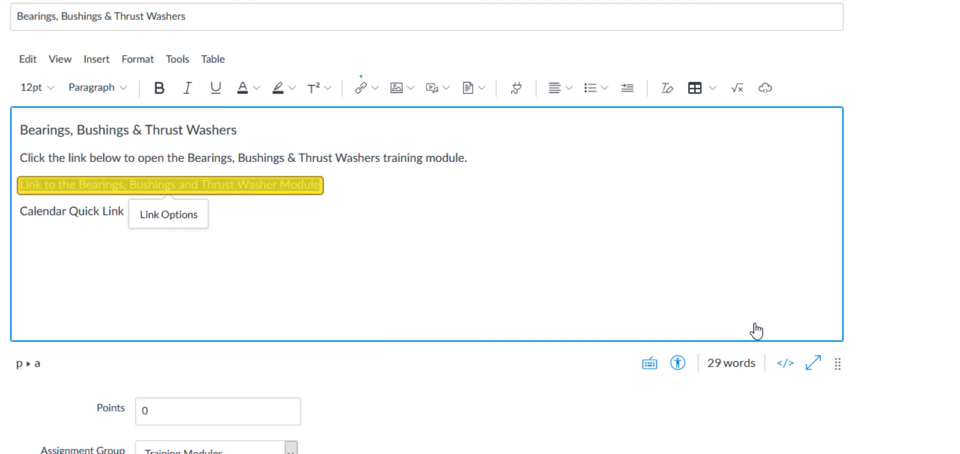
{"action": "left_click", "coordinate": [521, 279]}
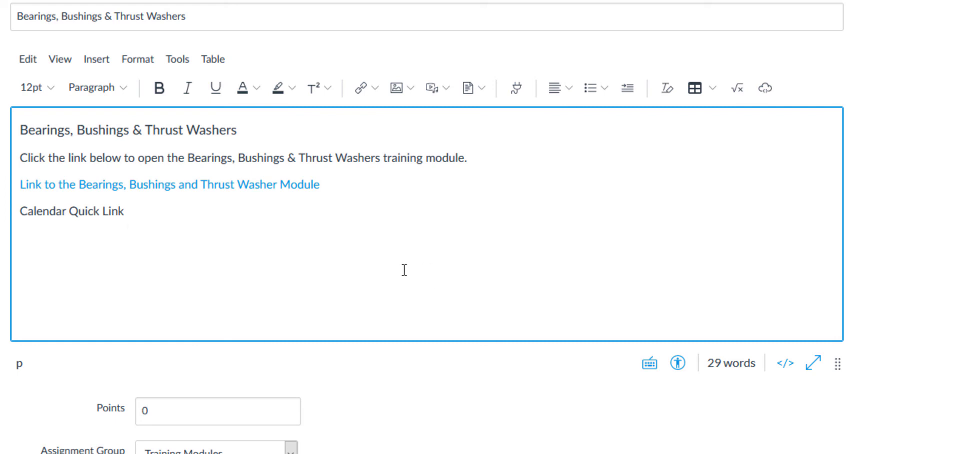
Step: Link the text "Calendar Quick Link" to the course assignment Bearings, Bushings & Thrust Washers
{"action": "triple_click", "coordinate": [124, 211]}
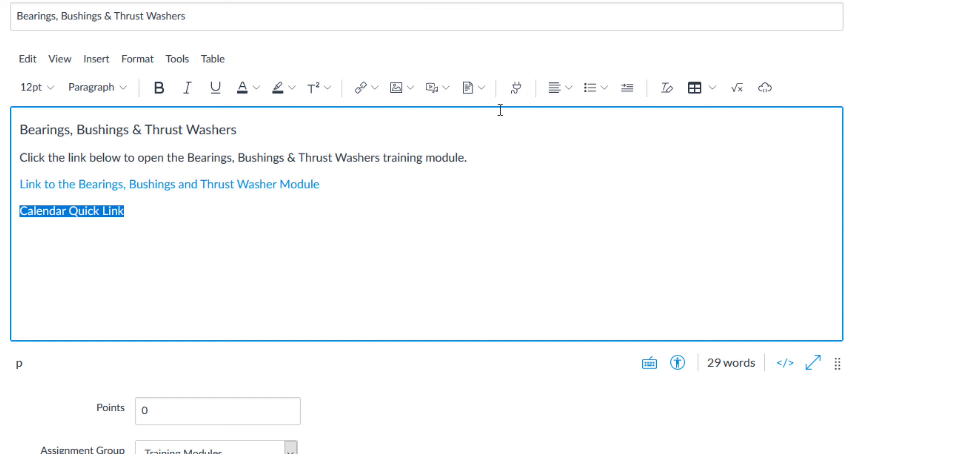
{"action": "left_click", "coordinate": [374, 90]}
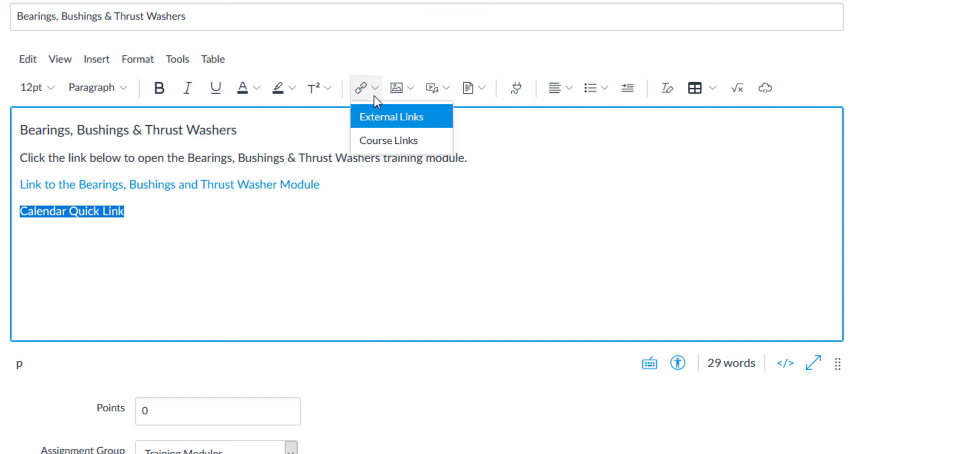
{"action": "left_click", "coordinate": [381, 142]}
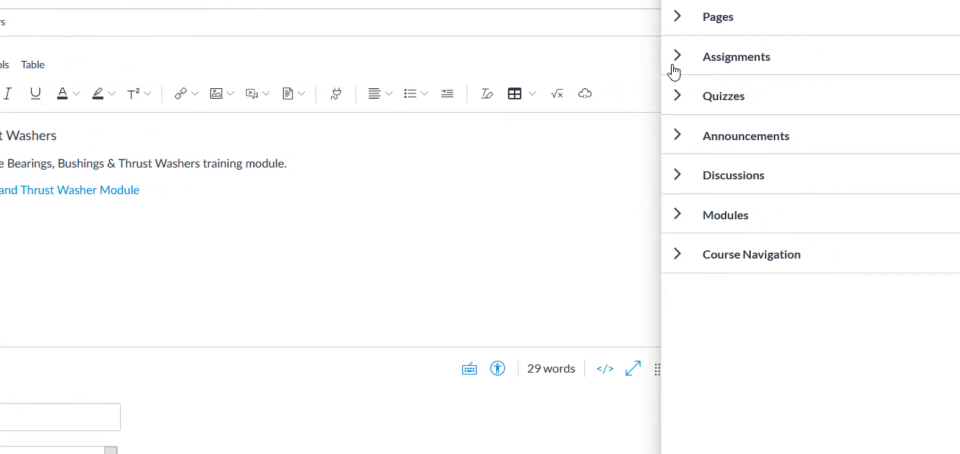
{"action": "left_click", "coordinate": [677, 59]}
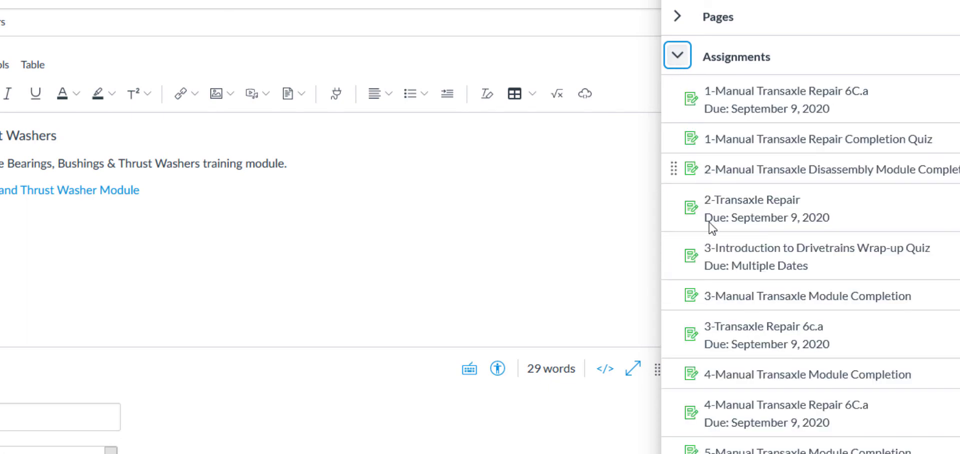
{"action": "scroll", "coordinate": [710, 265], "scroll_direction": "down", "scroll_amount": 10}
{"action": "scroll", "coordinate": [710, 265], "scroll_direction": "up", "scroll_amount": 4}
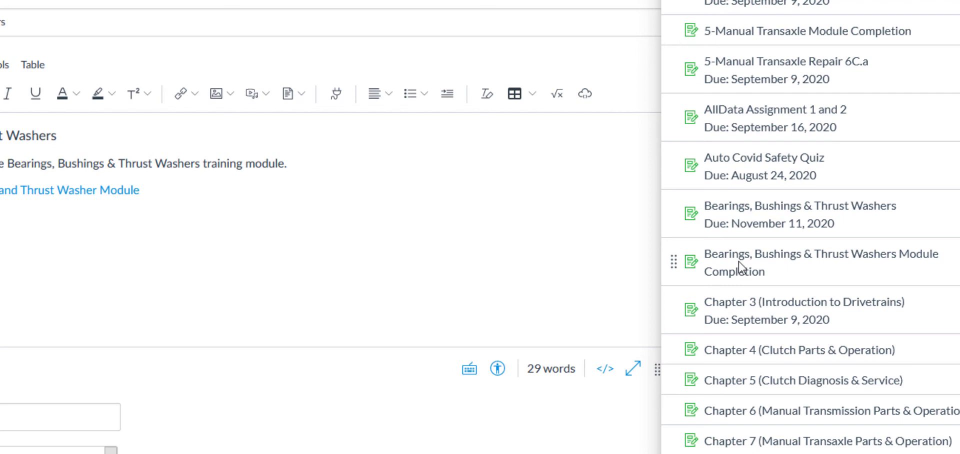
{"action": "left_click", "coordinate": [745, 211]}
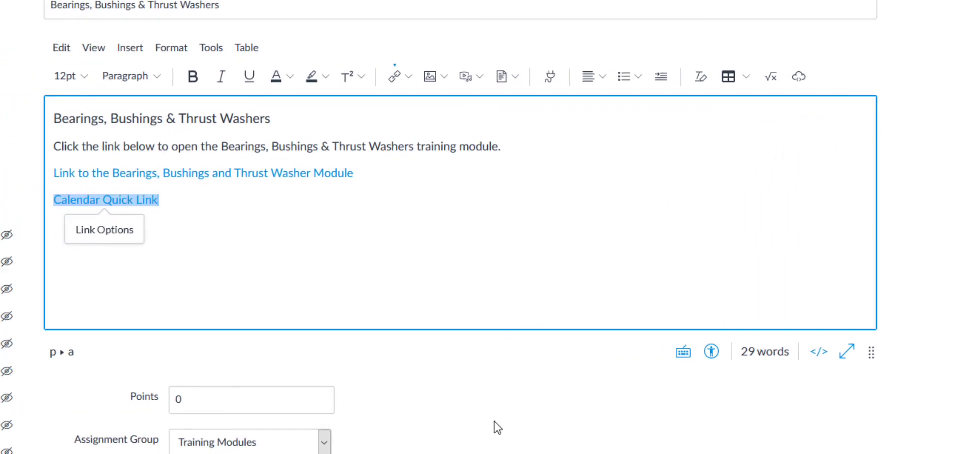
Step: Review the assignment's grading, due date and availability settings, keeping the grade display as Not Graded, and save the assignment
{"action": "scroll", "coordinate": [498, 428], "scroll_direction": "down", "scroll_amount": 6}
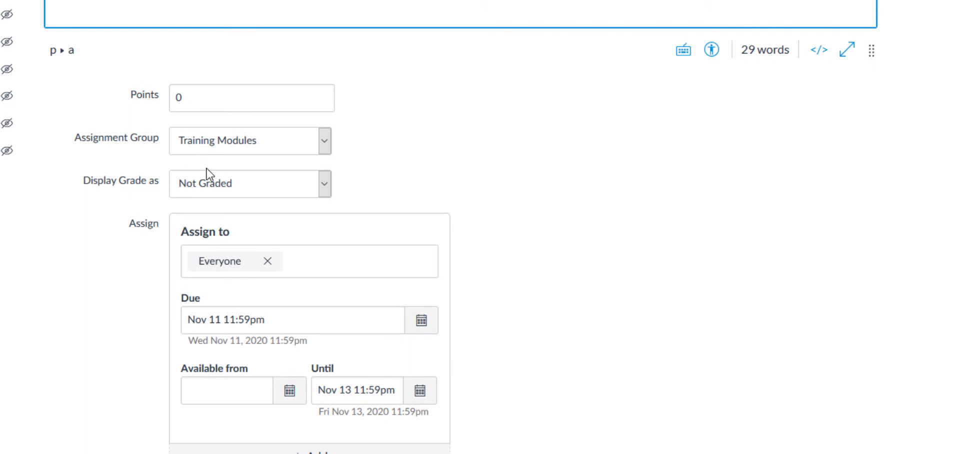
{"action": "left_click", "coordinate": [248, 183]}
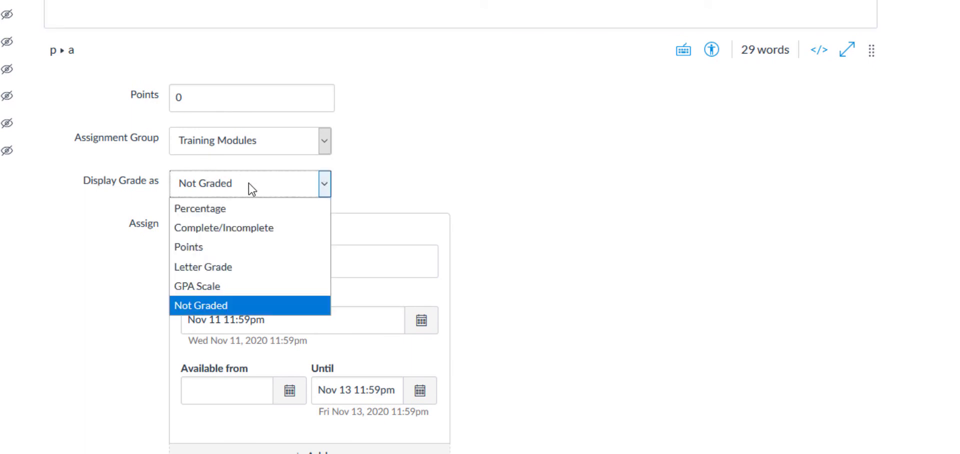
{"action": "left_click", "coordinate": [248, 184]}
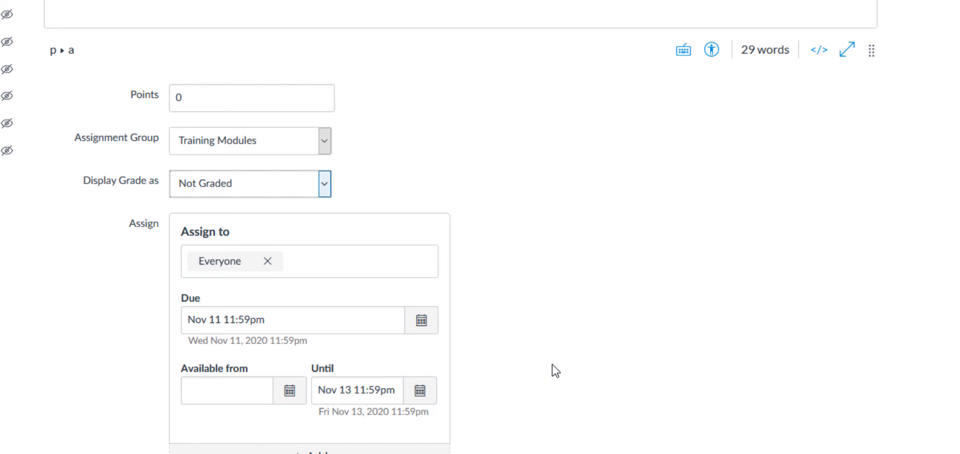
{"action": "scroll", "coordinate": [552, 375], "scroll_direction": "up", "scroll_amount": 2}
{"action": "scroll", "coordinate": [554, 371], "scroll_direction": "up", "scroll_amount": 2}
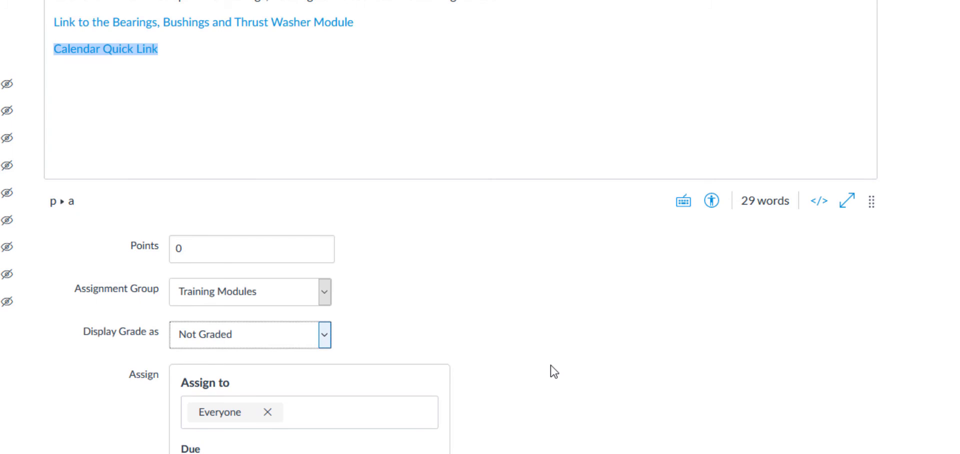
{"action": "scroll", "coordinate": [548, 369], "scroll_direction": "down", "scroll_amount": 5}
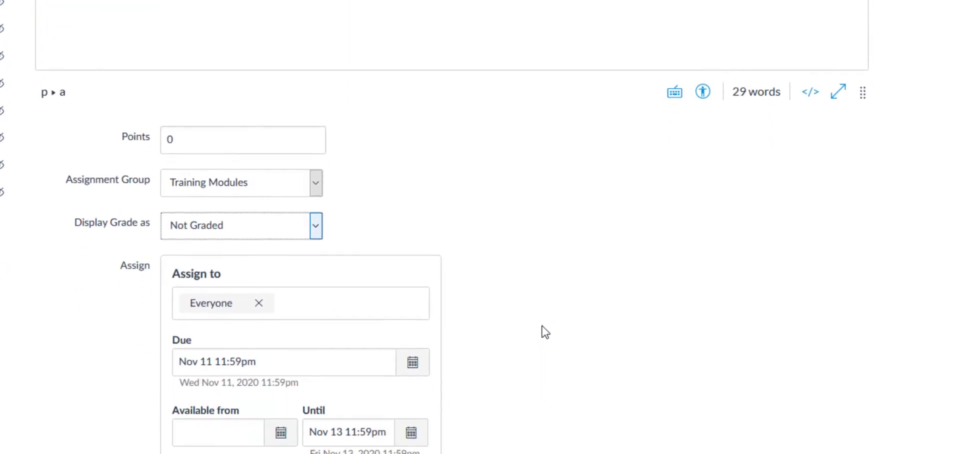
{"action": "left_click", "coordinate": [832, 430]}
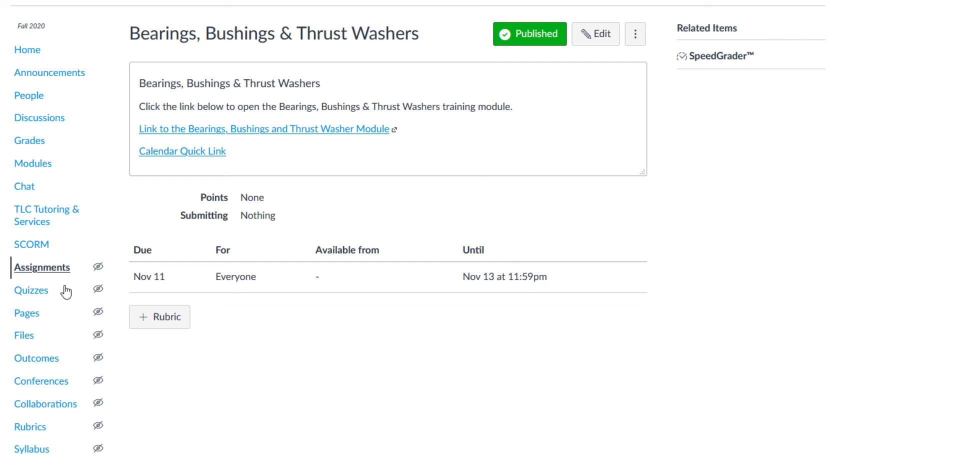
Step: Open the course quiz Bearings, Bushings & Thrust Washers Module Completion for editing
{"action": "left_click", "coordinate": [43, 293]}
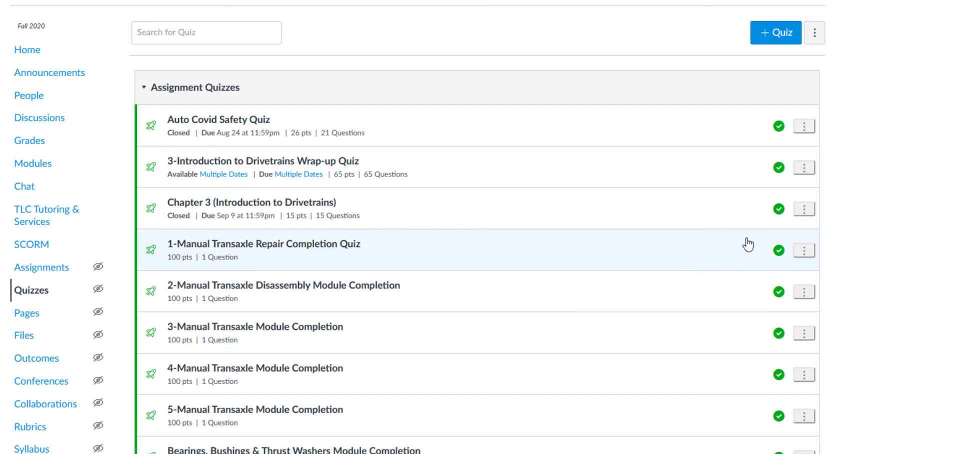
{"action": "scroll", "coordinate": [881, 247], "scroll_direction": "down", "scroll_amount": 6}
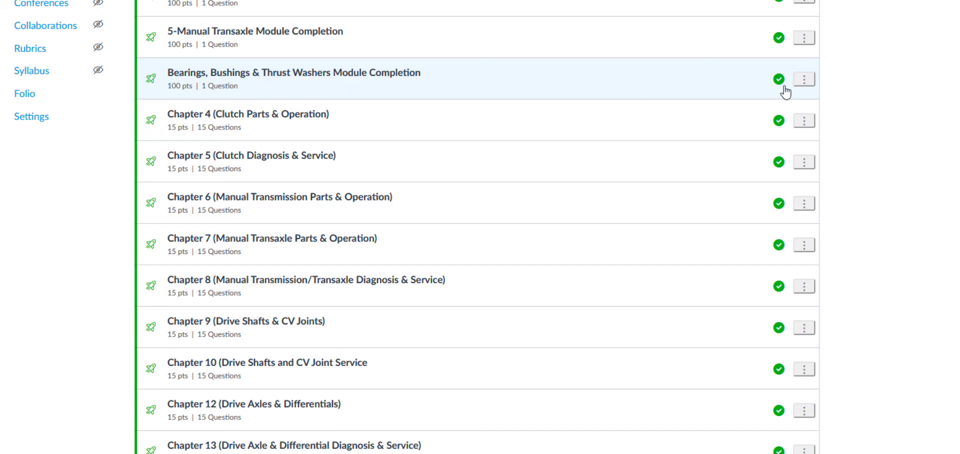
{"action": "left_click", "coordinate": [804, 79]}
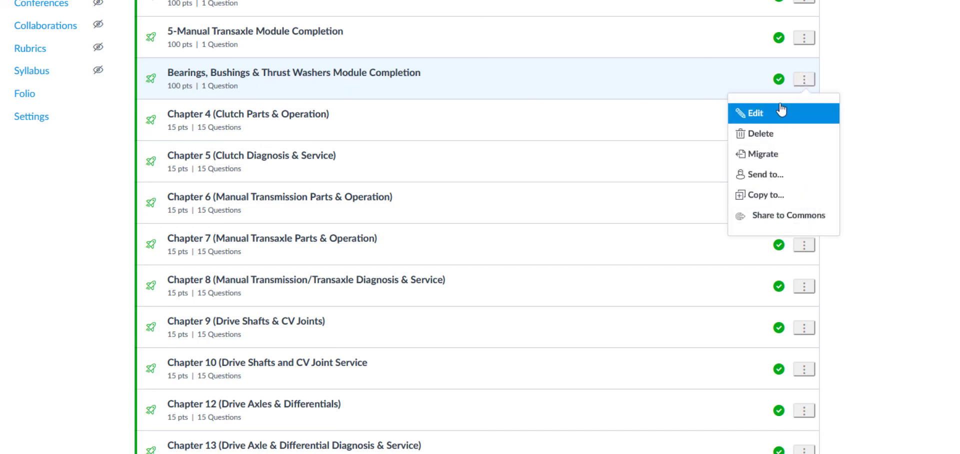
{"action": "left_click", "coordinate": [744, 113]}
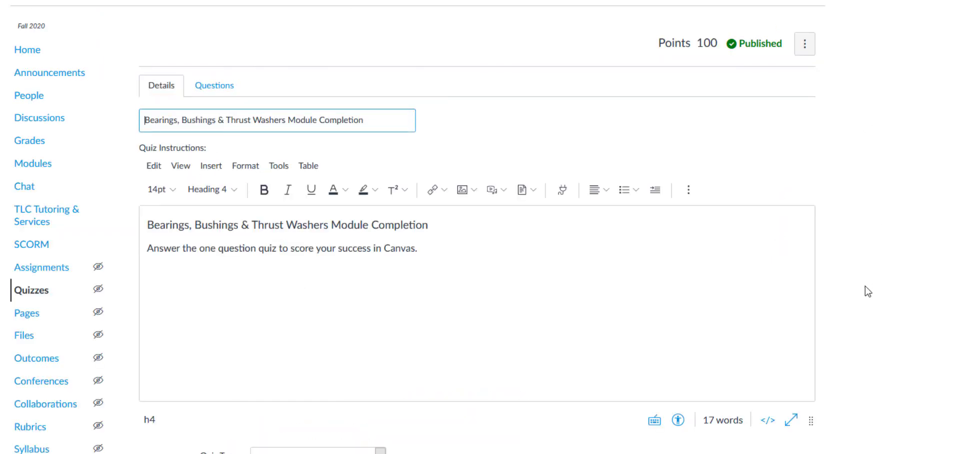
Step: Review the quiz's instructions, quiz type, answer options, restrictions and assignment dates
{"action": "scroll", "coordinate": [917, 304], "scroll_direction": "down", "scroll_amount": 4}
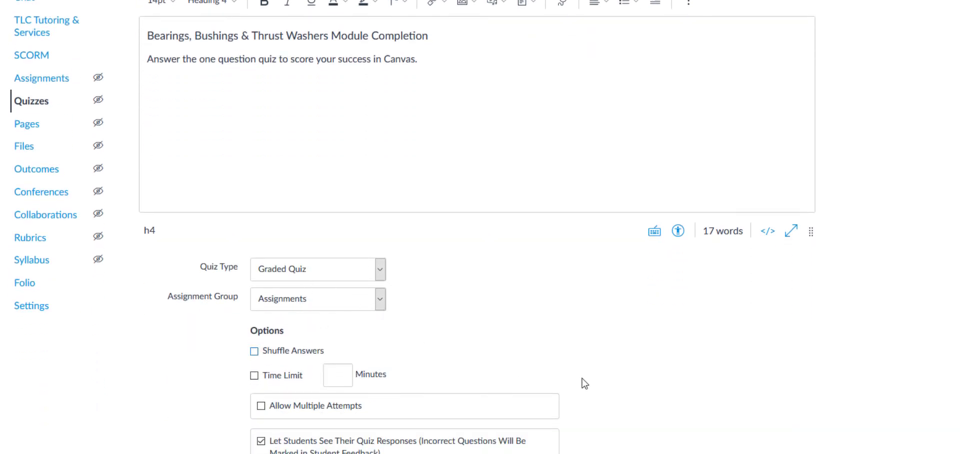
{"action": "scroll", "coordinate": [668, 380], "scroll_direction": "down", "scroll_amount": 6}
{"action": "scroll", "coordinate": [669, 380], "scroll_direction": "down", "scroll_amount": 4}
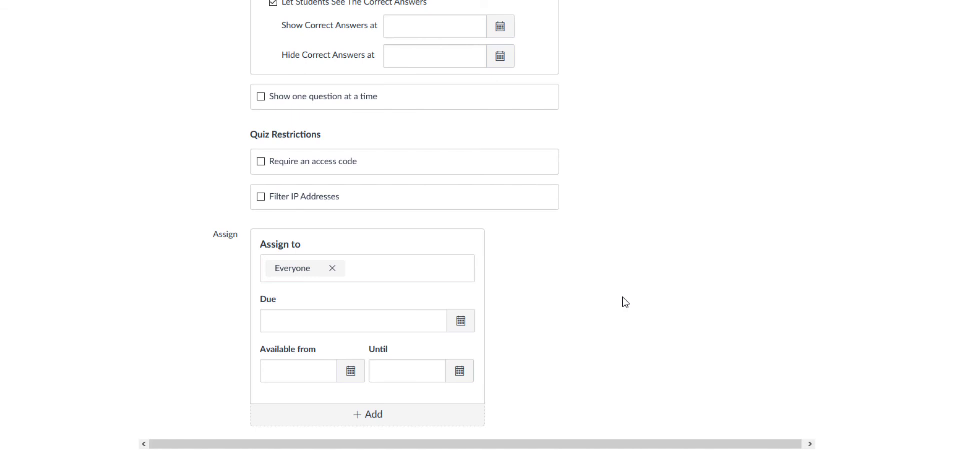
{"action": "scroll", "coordinate": [622, 298], "scroll_direction": "up", "scroll_amount": 5}
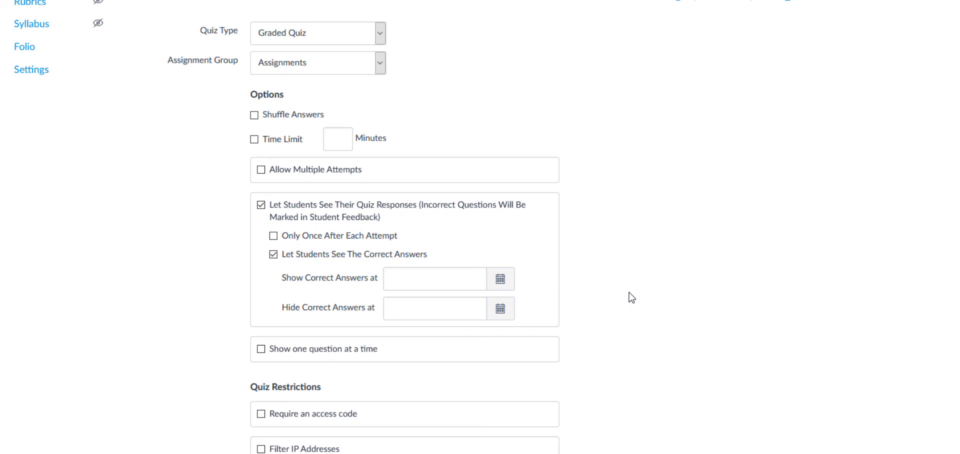
{"action": "scroll", "coordinate": [629, 292], "scroll_direction": "up", "scroll_amount": 8}
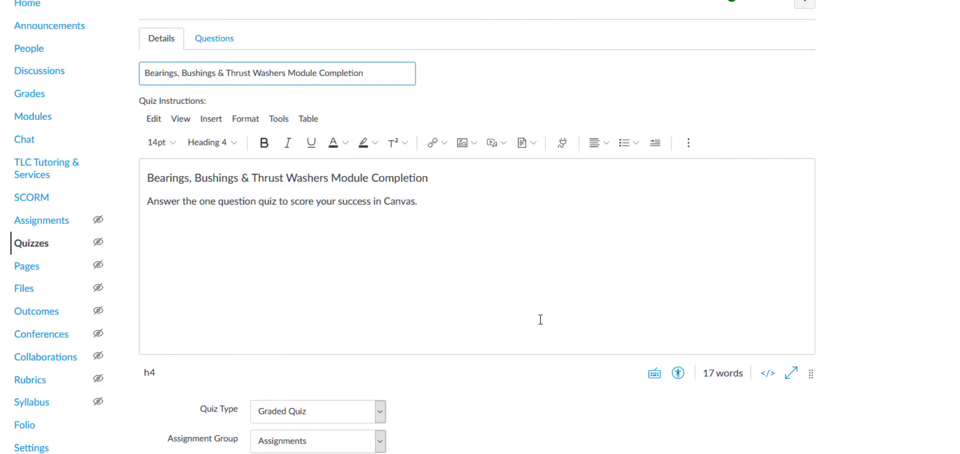
{"action": "scroll", "coordinate": [535, 318], "scroll_direction": "up", "scroll_amount": 1}
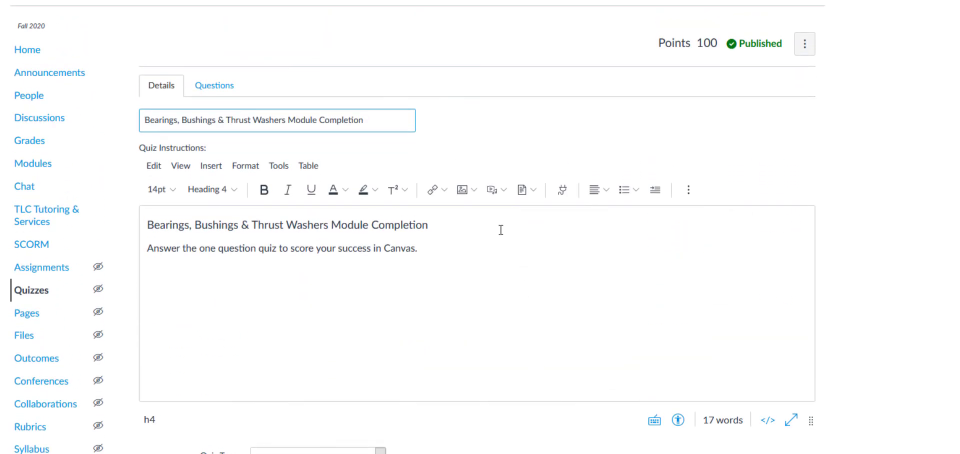
Step: Show the details of the quiz's module completion question, check its wording and answers, and save the quiz
{"action": "left_click", "coordinate": [220, 89]}
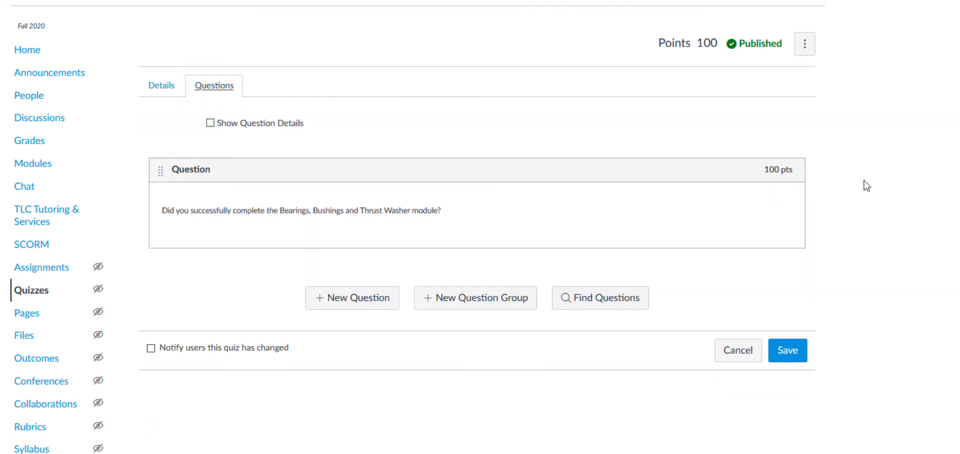
{"action": "left_click", "coordinate": [216, 125]}
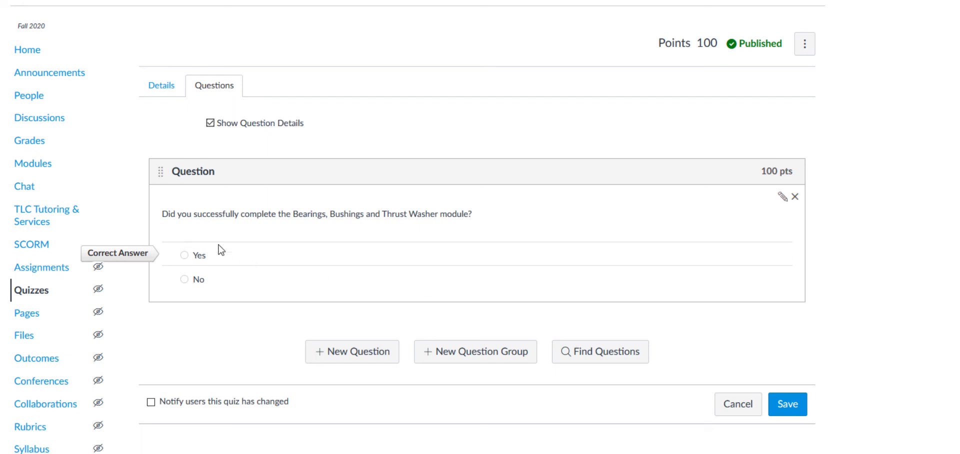
{"action": "left_click_drag", "start_coordinate": [163, 214], "coordinate": [485, 211]}
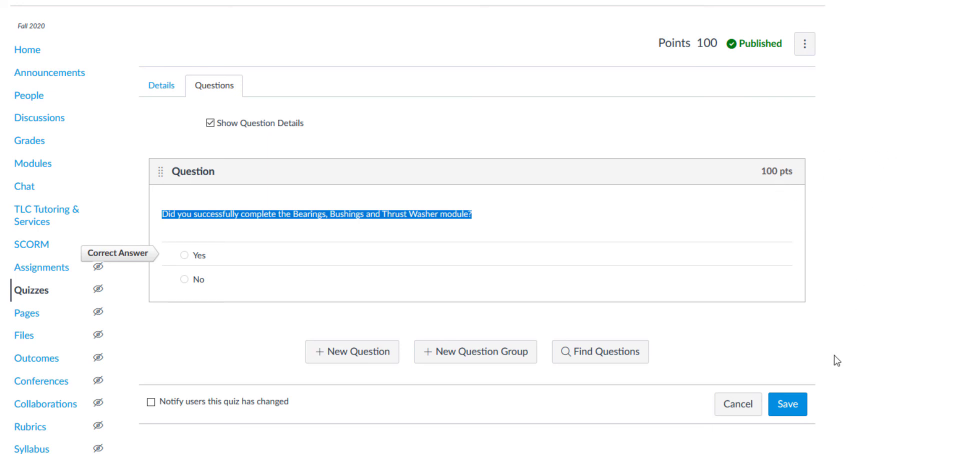
{"action": "left_click", "coordinate": [789, 411]}
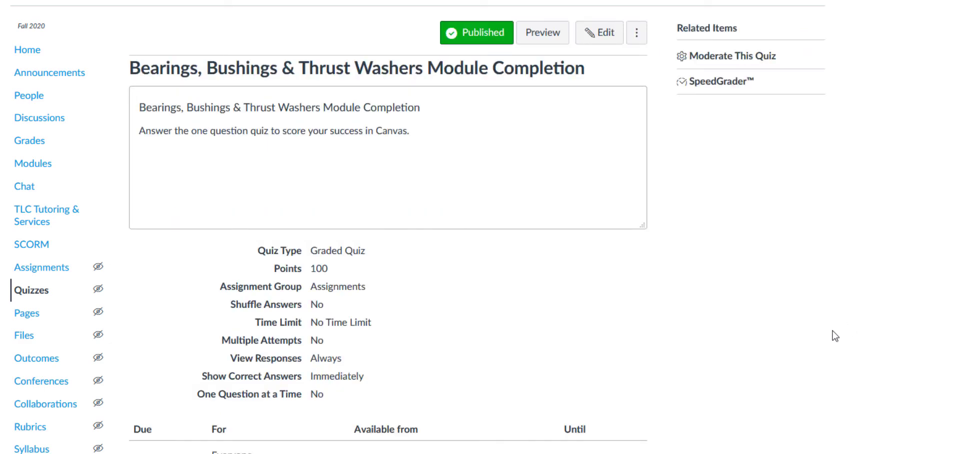
{"action": "scroll", "coordinate": [834, 336], "scroll_direction": "down", "scroll_amount": 1}
{"action": "scroll", "coordinate": [834, 336], "scroll_direction": "up", "scroll_amount": 1}
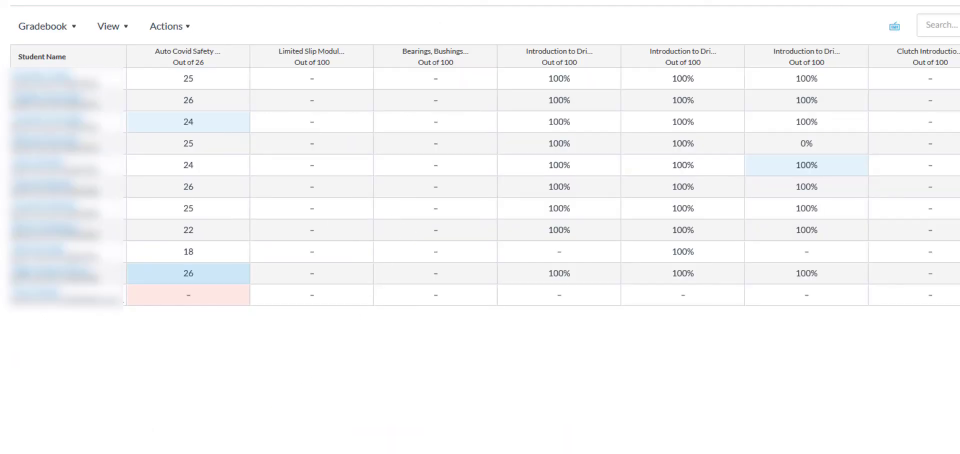
Step: Examine the gradebook columns for the module completion quizzes and the measurement training assignments
{"action": "scroll", "coordinate": [543, 175], "scroll_direction": "right", "scroll_amount": 3}
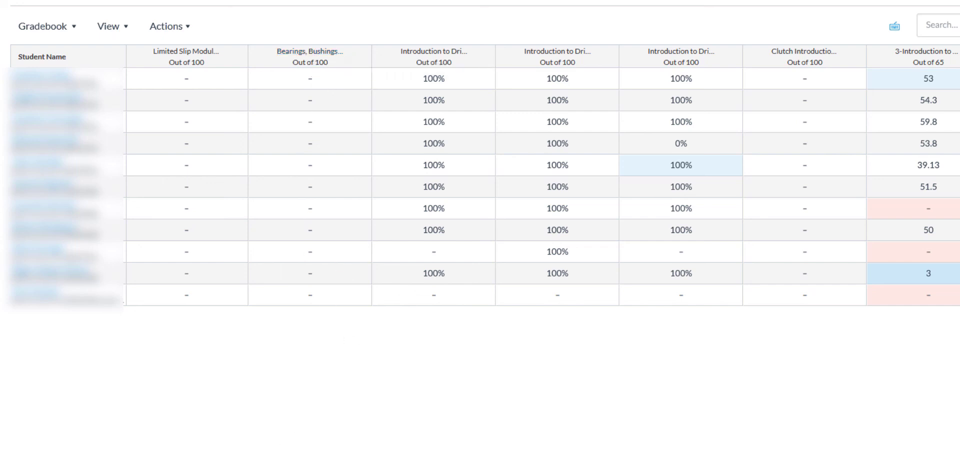
{"action": "scroll", "coordinate": [543, 185], "scroll_direction": "right", "scroll_amount": 10}
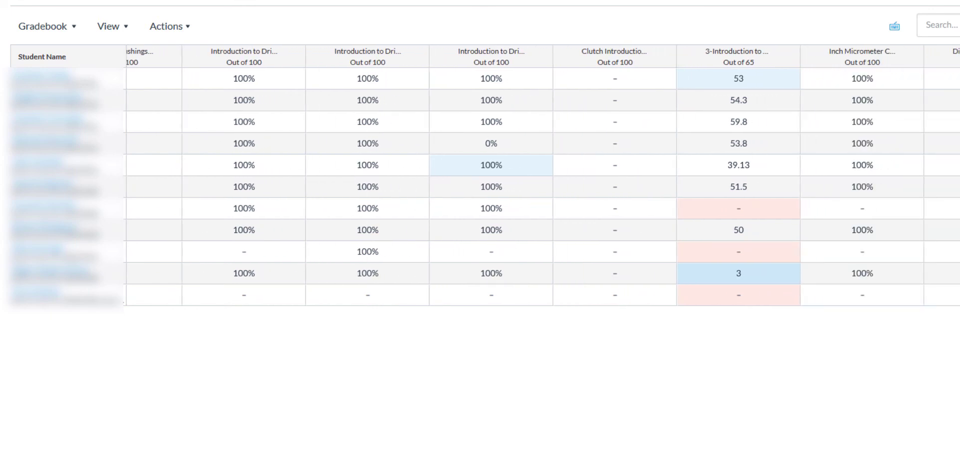
{"action": "scroll", "coordinate": [542, 185], "scroll_direction": "right", "scroll_amount": 6}
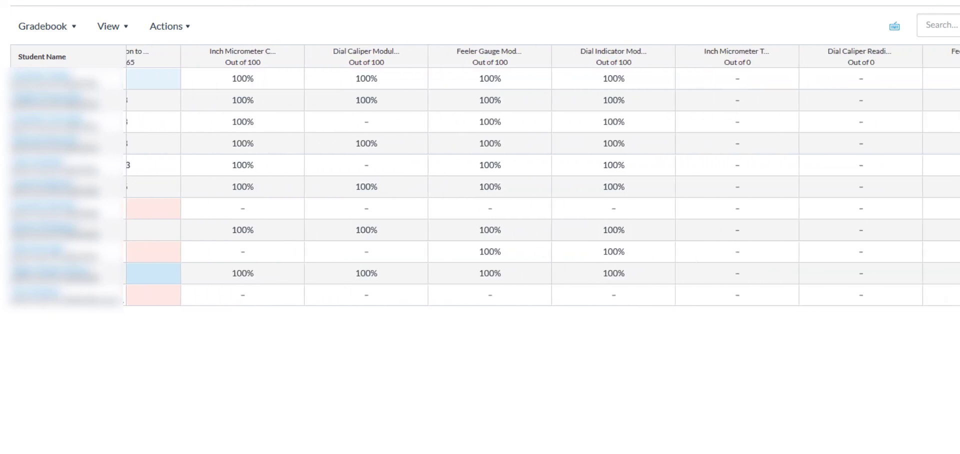
{"action": "scroll", "coordinate": [542, 185], "scroll_direction": "right", "scroll_amount": 1}
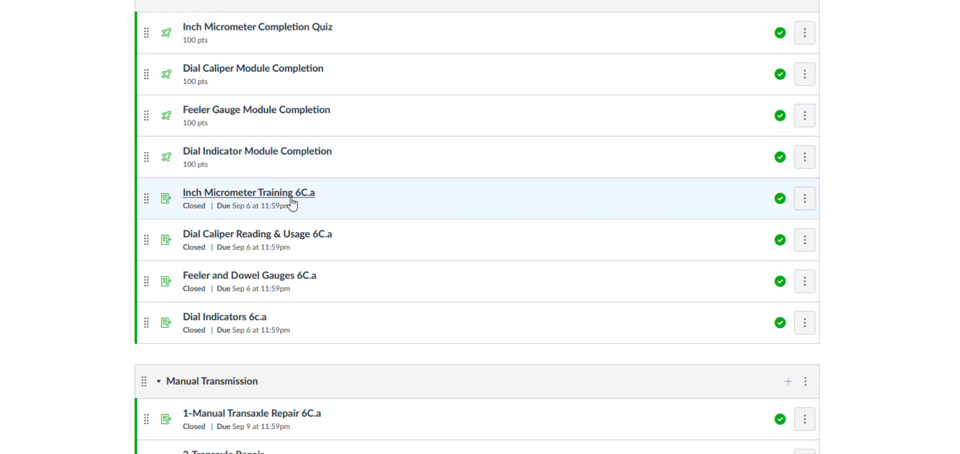
Step: Open the Inch Micrometer Training 6C.a assignment for editing and check its points and the available grade display options
{"action": "left_click", "coordinate": [804, 200]}
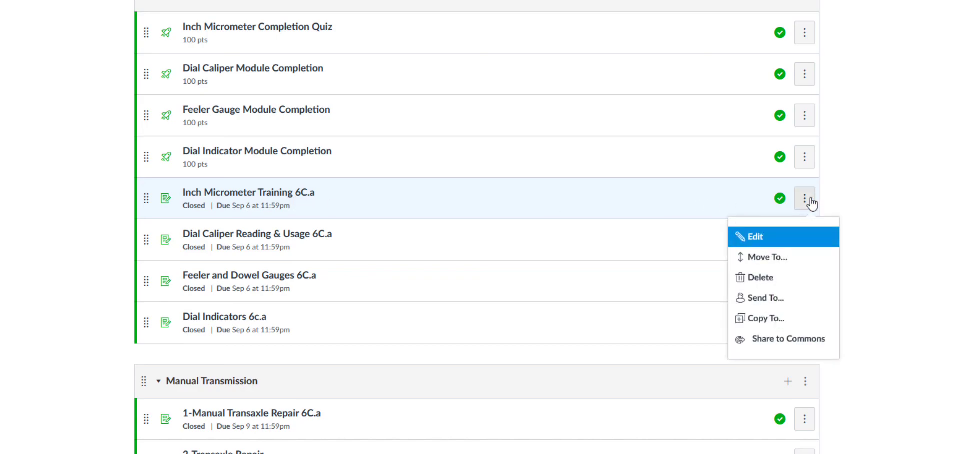
{"action": "left_click", "coordinate": [757, 235]}
{"action": "left_click", "coordinate": [404, 343]}
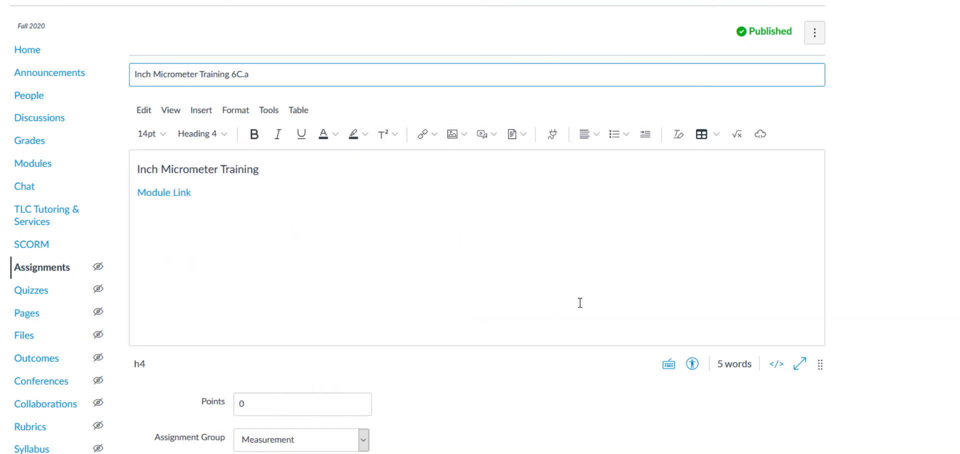
{"action": "scroll", "coordinate": [465, 426], "scroll_direction": "down", "scroll_amount": 4}
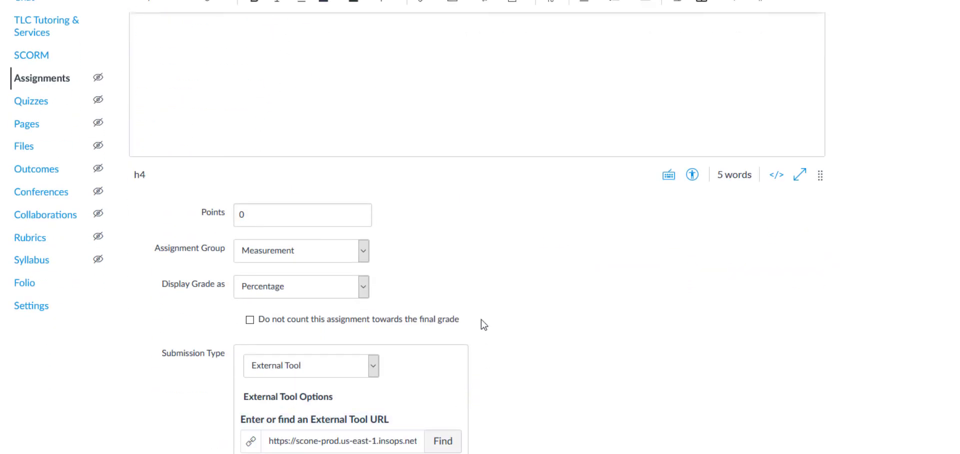
{"action": "double_click", "coordinate": [236, 218]}
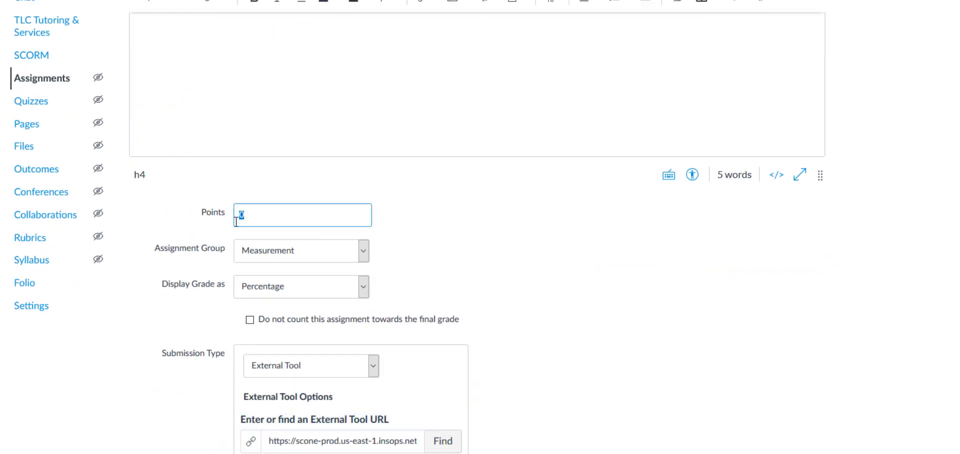
{"action": "left_click", "coordinate": [274, 288]}
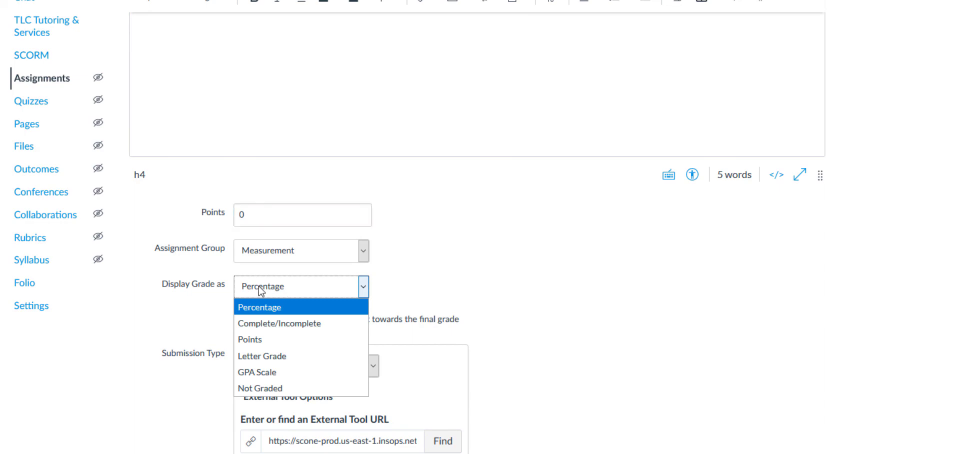
{"action": "left_click", "coordinate": [562, 274]}
Step: Review the assignment's External Tool submission settings and allowed attempts
{"action": "scroll", "coordinate": [574, 362], "scroll_direction": "down", "scroll_amount": 4}
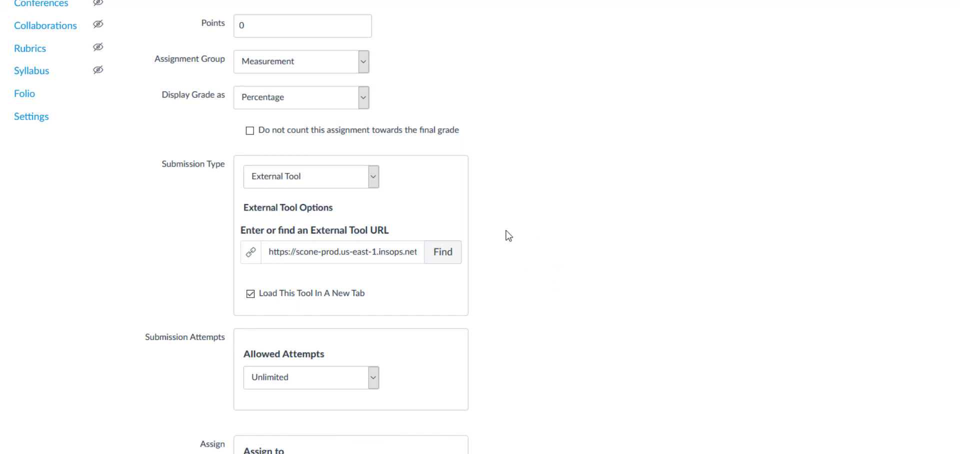
{"action": "scroll", "coordinate": [515, 238], "scroll_direction": "down", "scroll_amount": 1}
{"action": "scroll", "coordinate": [517, 239], "scroll_direction": "up", "scroll_amount": 1}
{"action": "scroll", "coordinate": [516, 239], "scroll_direction": "up", "scroll_amount": 3}
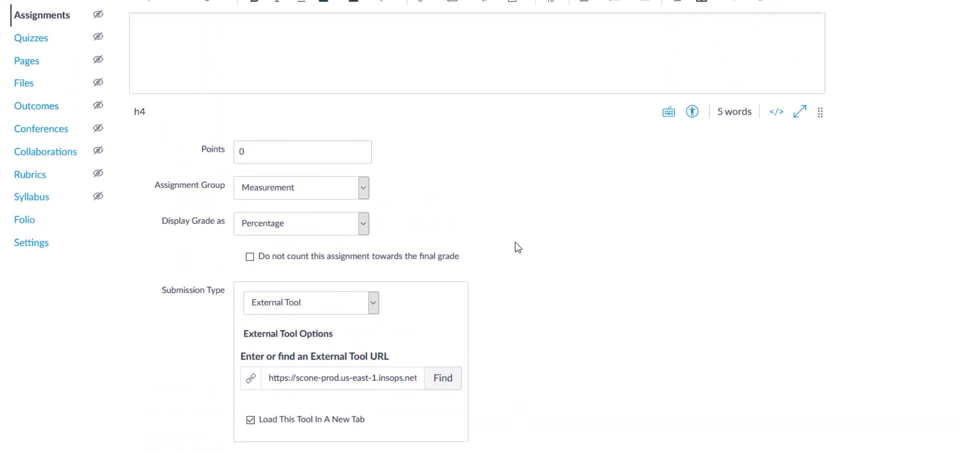
{"action": "scroll", "coordinate": [569, 285], "scroll_direction": "up", "scroll_amount": 6}
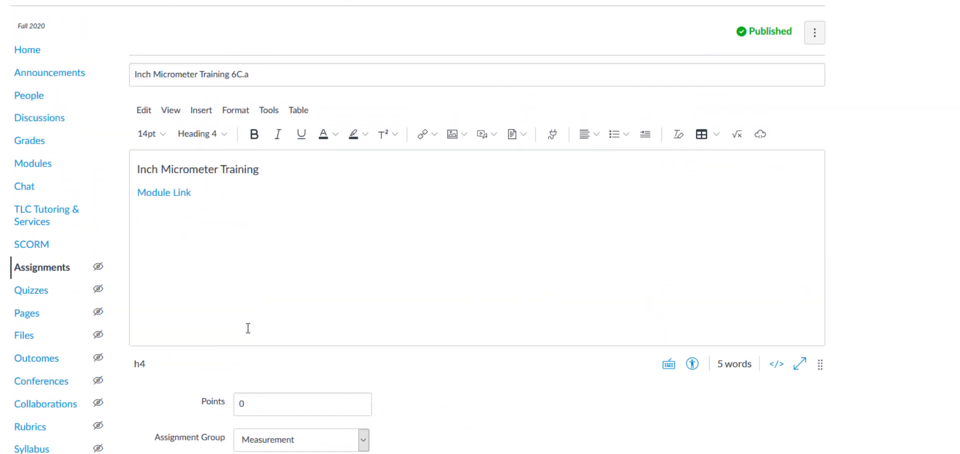
Step: Open the course's SCORM package list and check how Inch Micrometer Training 6C.a is graded
{"action": "left_click", "coordinate": [35, 245]}
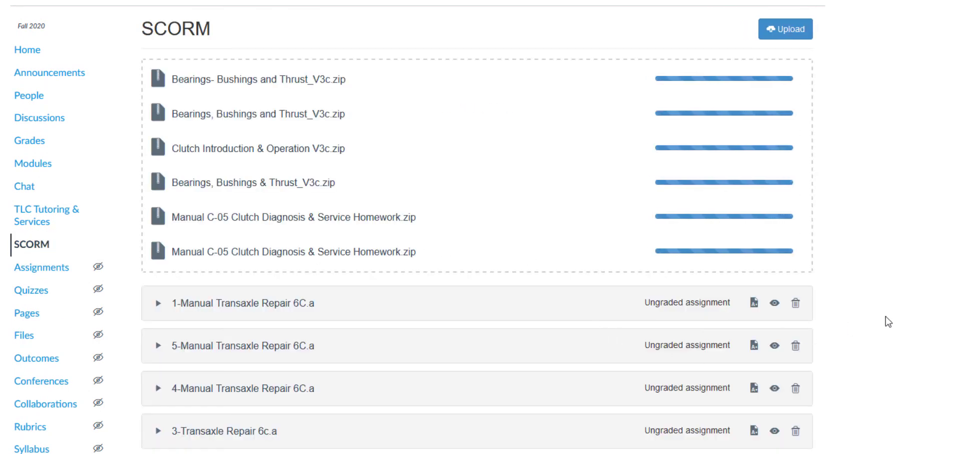
{"action": "scroll", "coordinate": [883, 321], "scroll_direction": "down", "scroll_amount": 6}
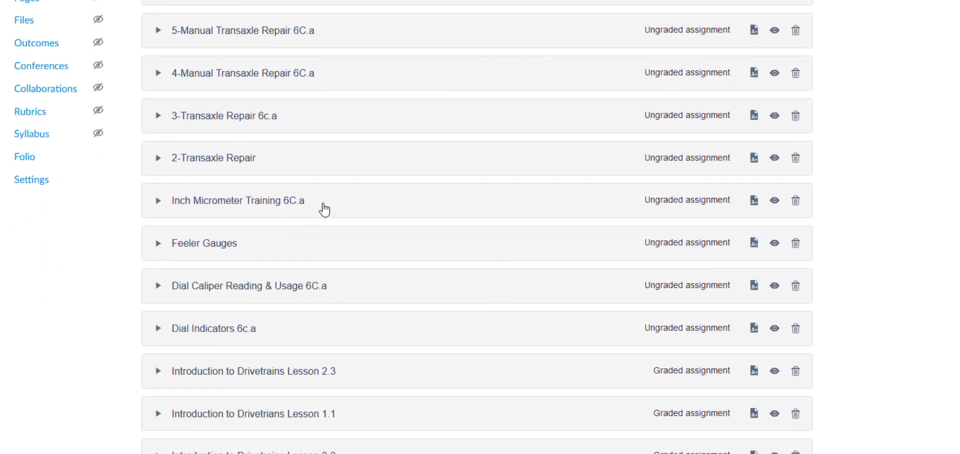
{"action": "scroll", "coordinate": [495, 216], "scroll_direction": "down", "scroll_amount": 3}
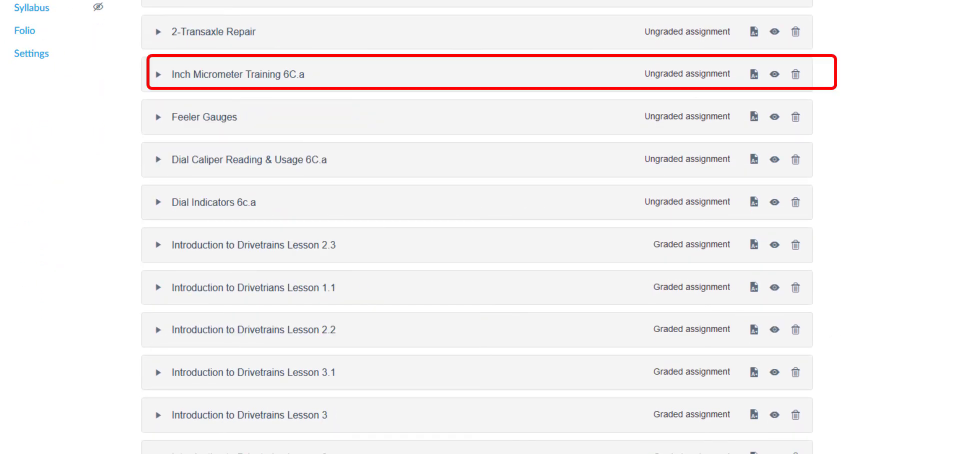